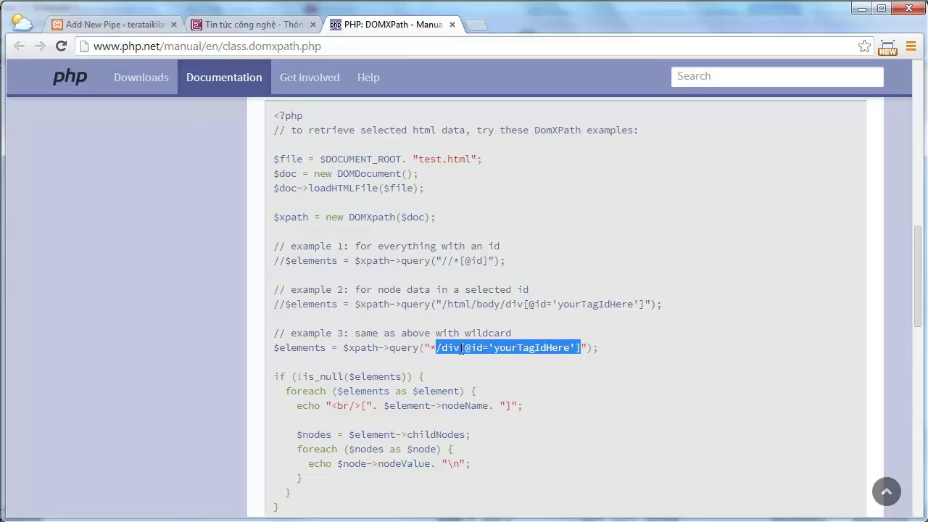
click(461, 348)
drag(435, 347, 582, 348)
right_click(582, 348)
click(611, 356)
click(75, 25)
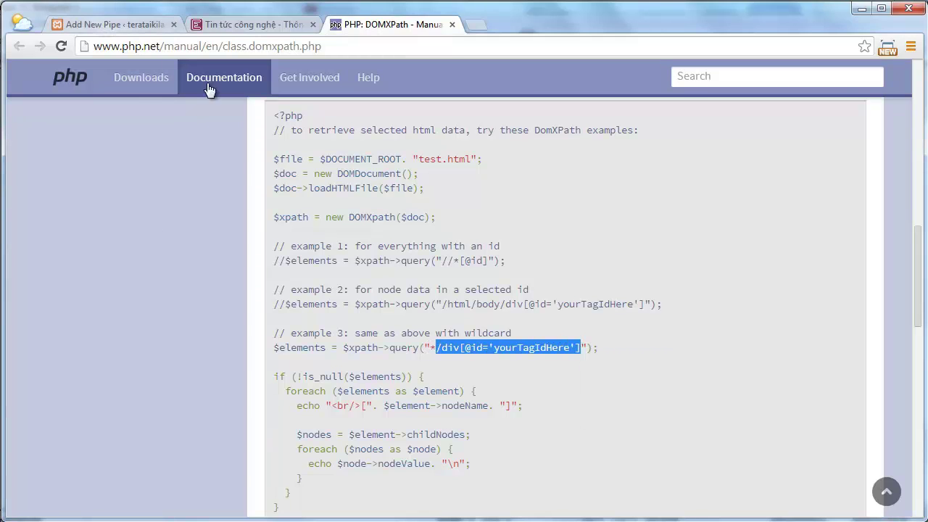
click(261, 348)
right_click(254, 343)
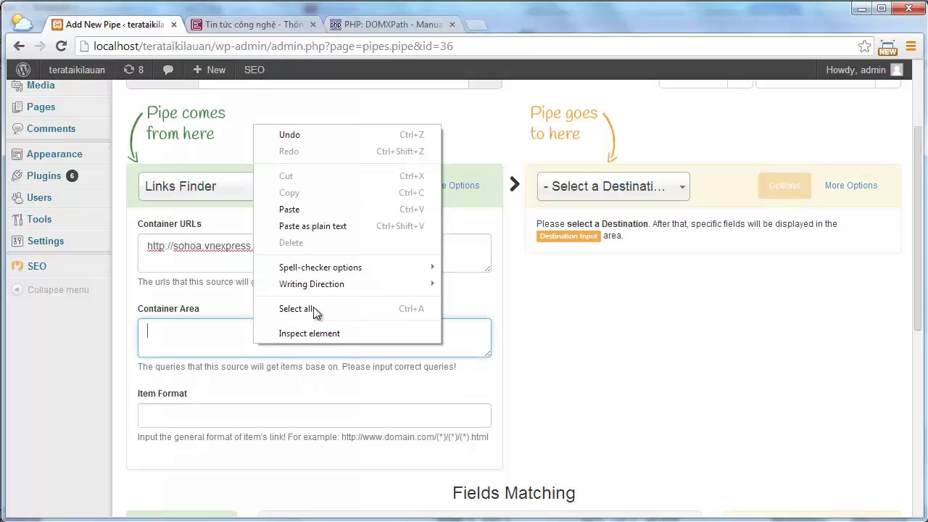
click(301, 207)
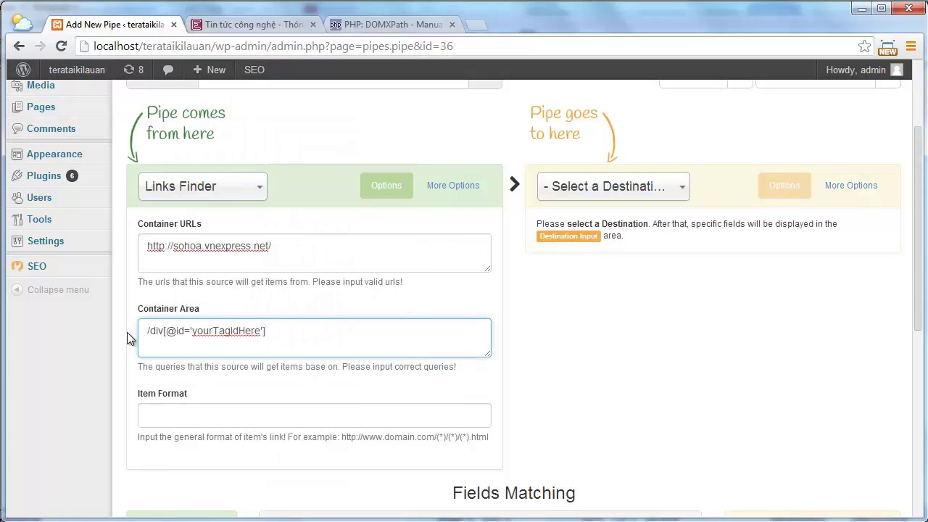
Step: Add a second leading slash to the Container Area query and replace its placeholder id with empty double quotes
text(/)
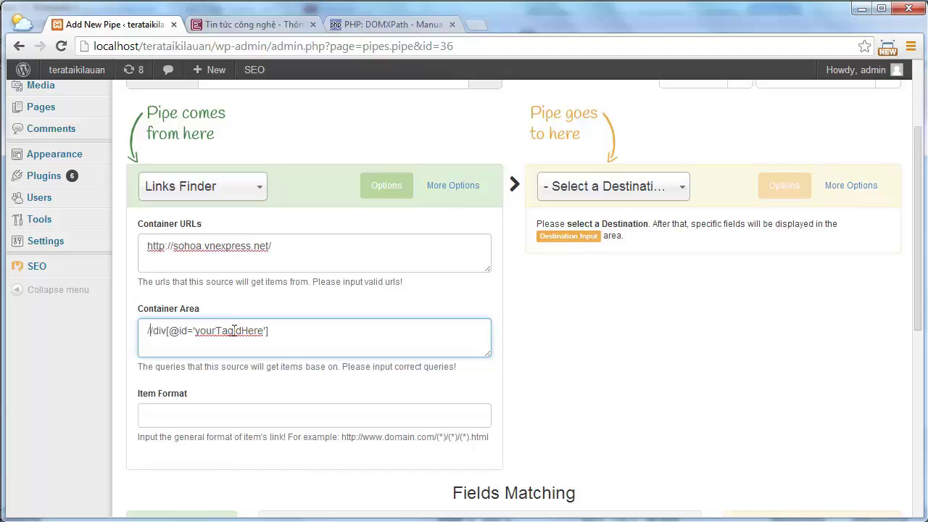
drag(193, 330, 258, 330)
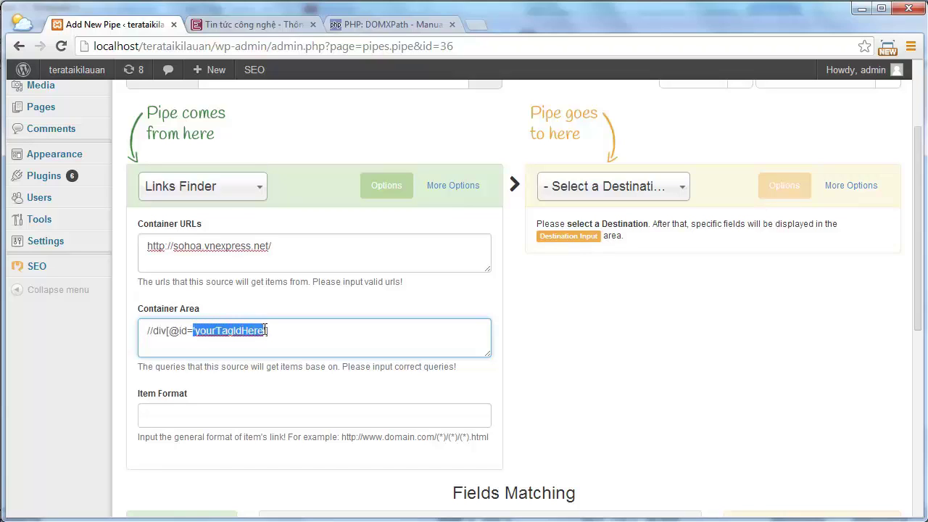
text(")
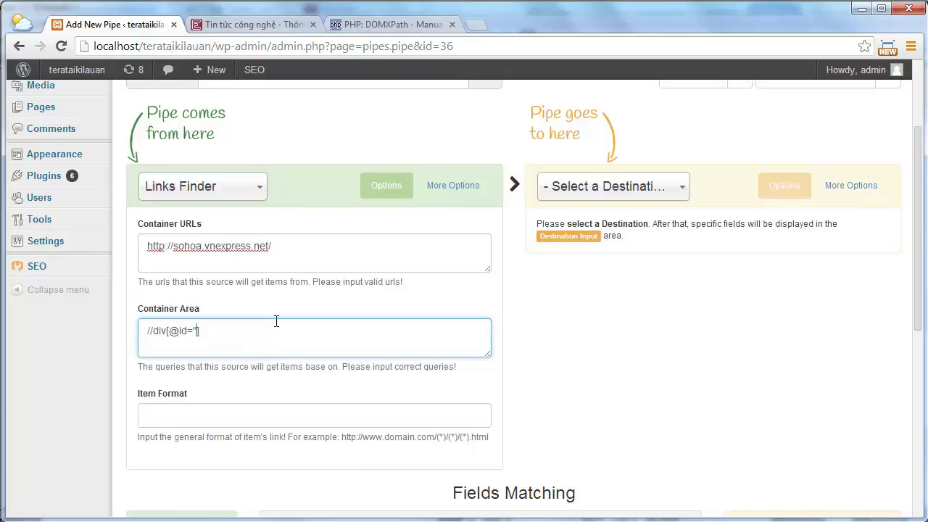
Step: On the sohoa.vnexpress.net page, inspect the HTML of the first bulleted article link under "Đời sống số"
click(286, 30)
scroll(281, 317, up, 2)
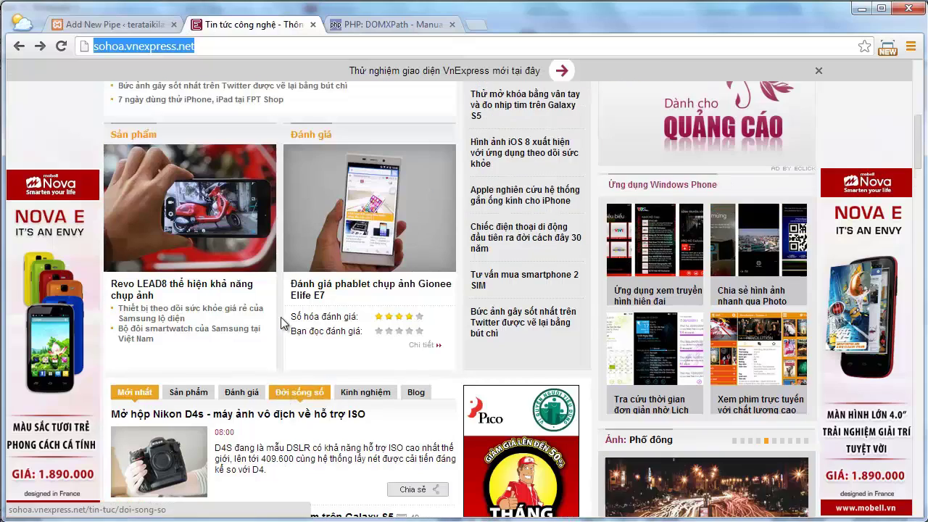
scroll(280, 317, up, 3)
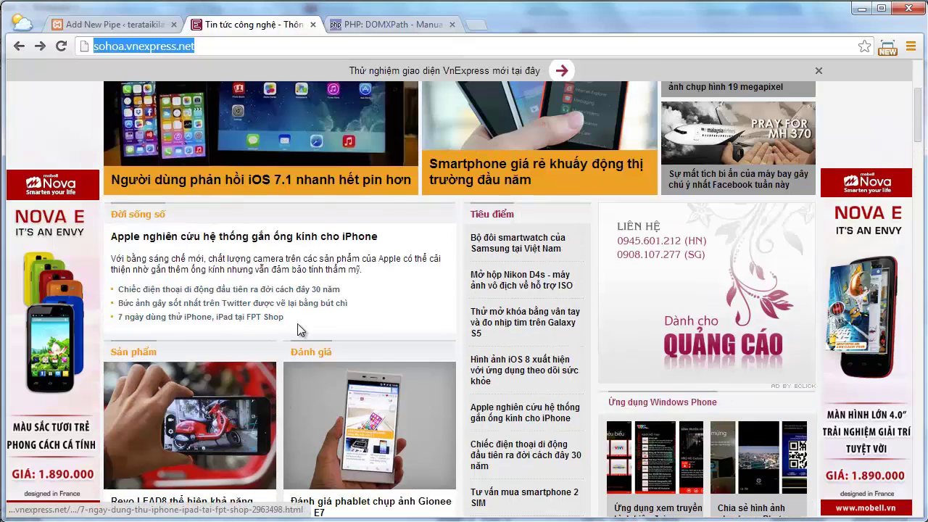
right_click(290, 289)
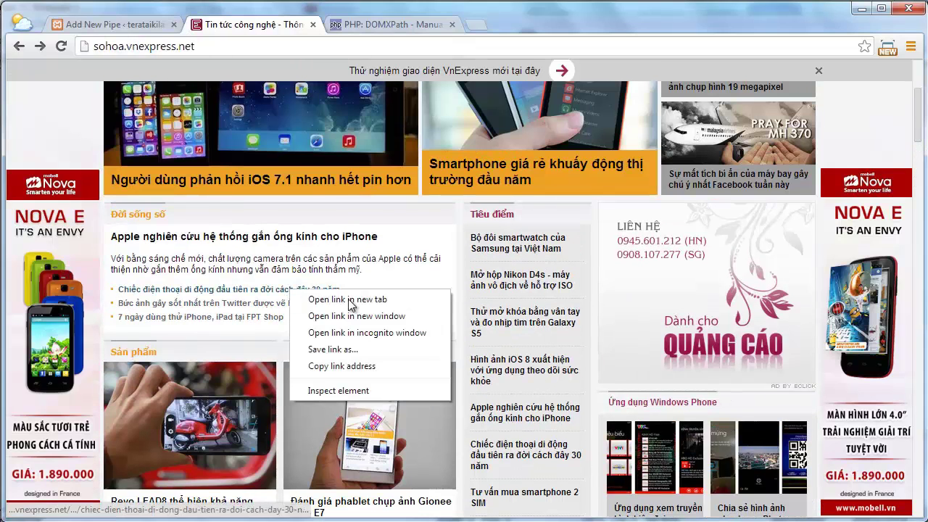
click(341, 391)
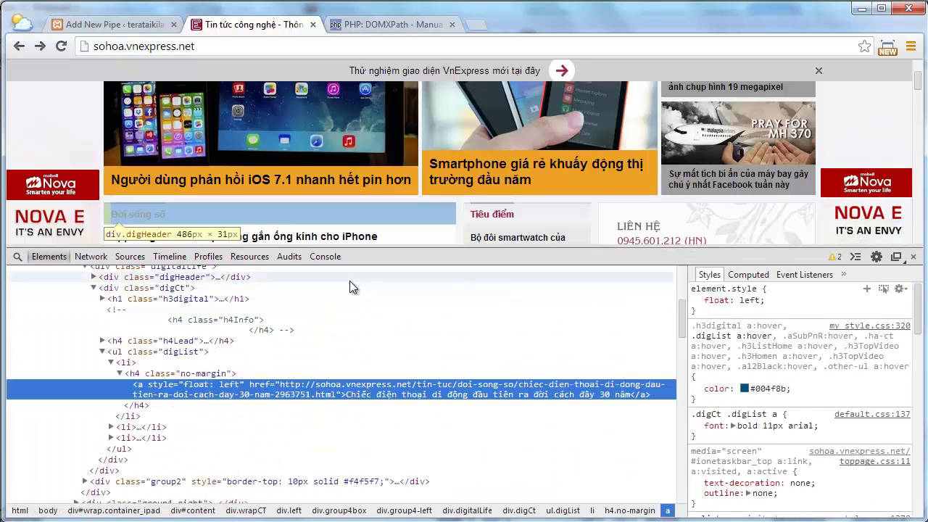
scroll(333, 225, down, 1)
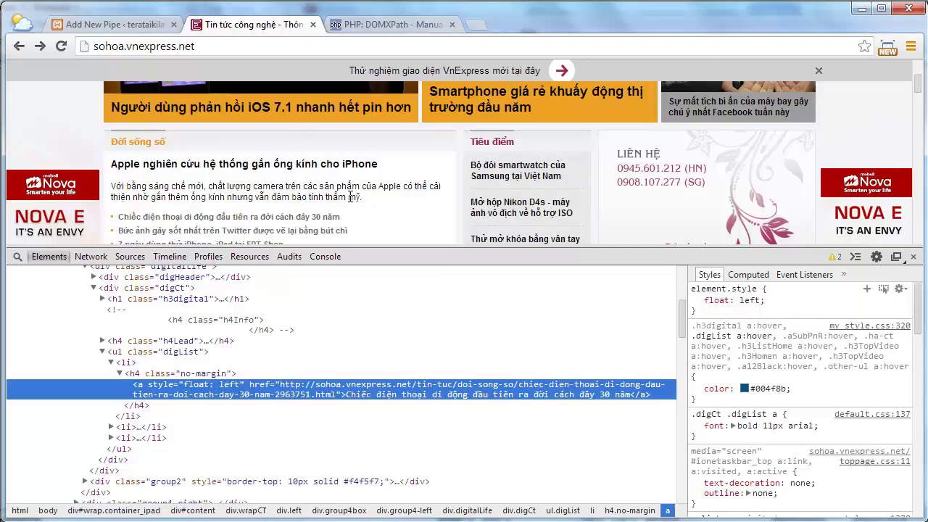
click(18, 256)
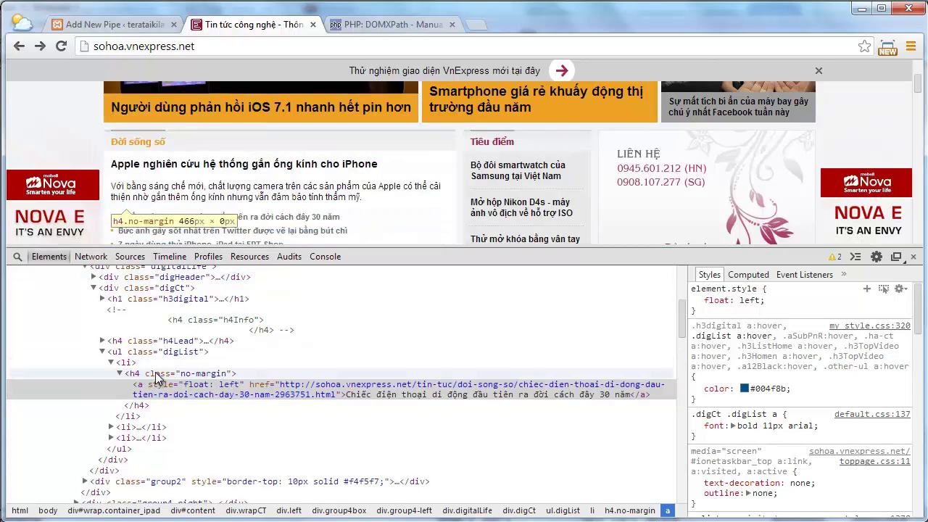
Step: Copy the class name no-margin from the h4 element that wraps the inspected article link
click(200, 374)
click(200, 374)
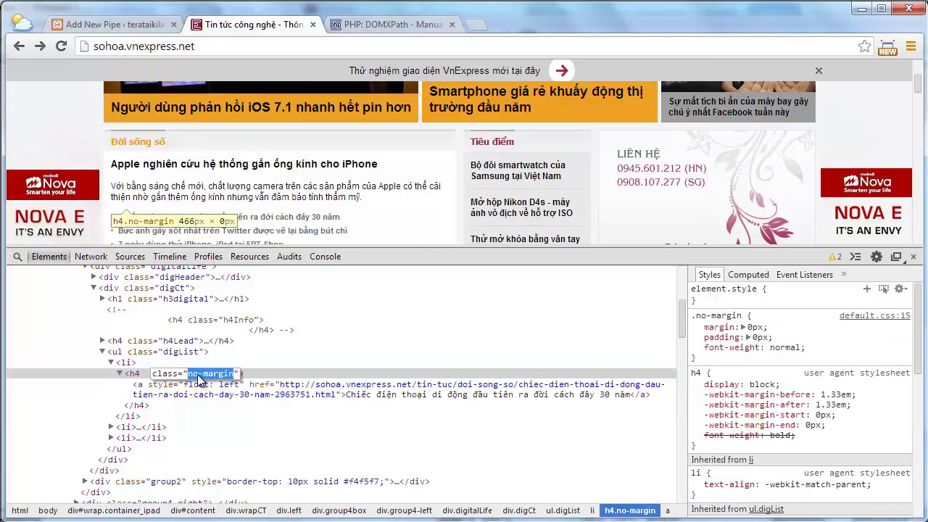
right_click(200, 374)
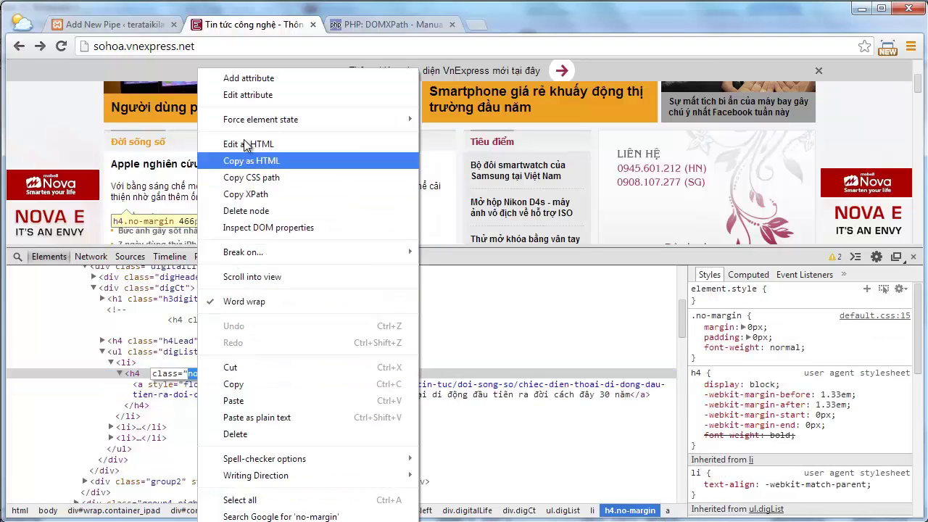
click(243, 384)
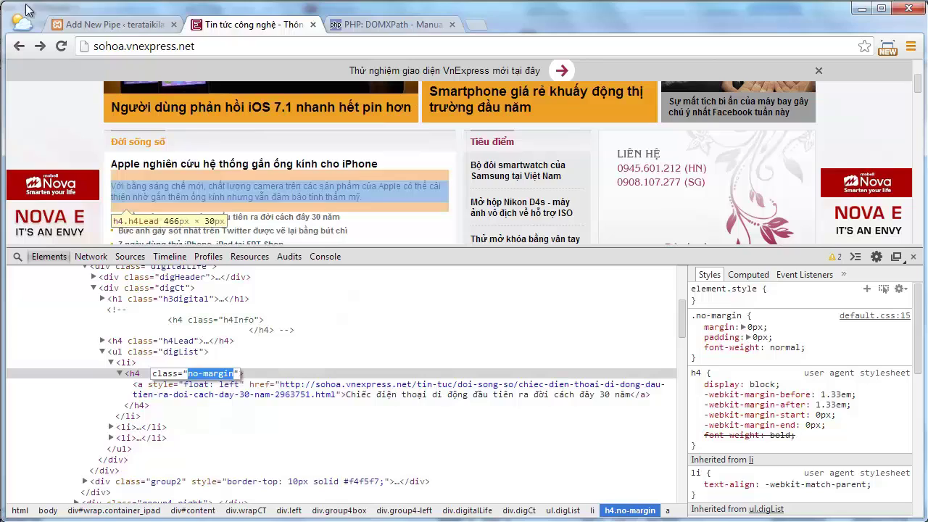
click(80, 24)
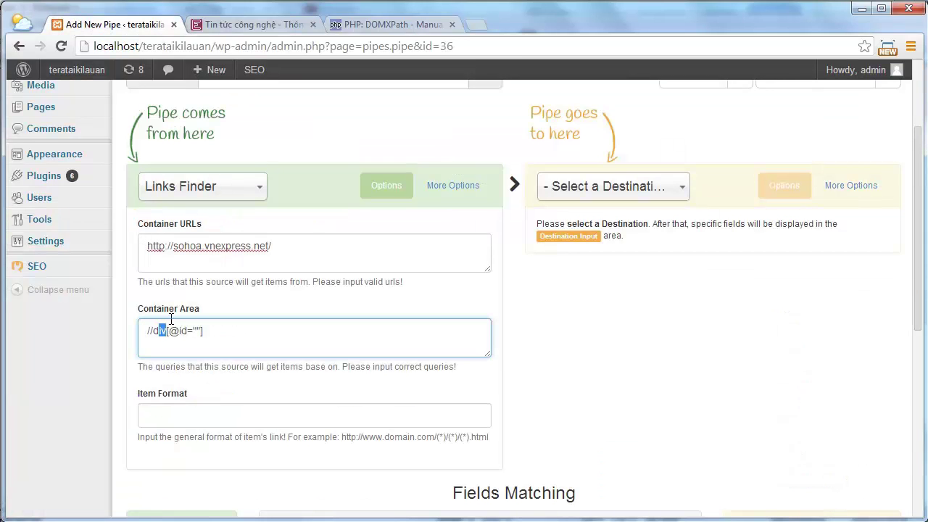
key(BackSpace)
text(h4)
right_click(210, 331)
click(268, 336)
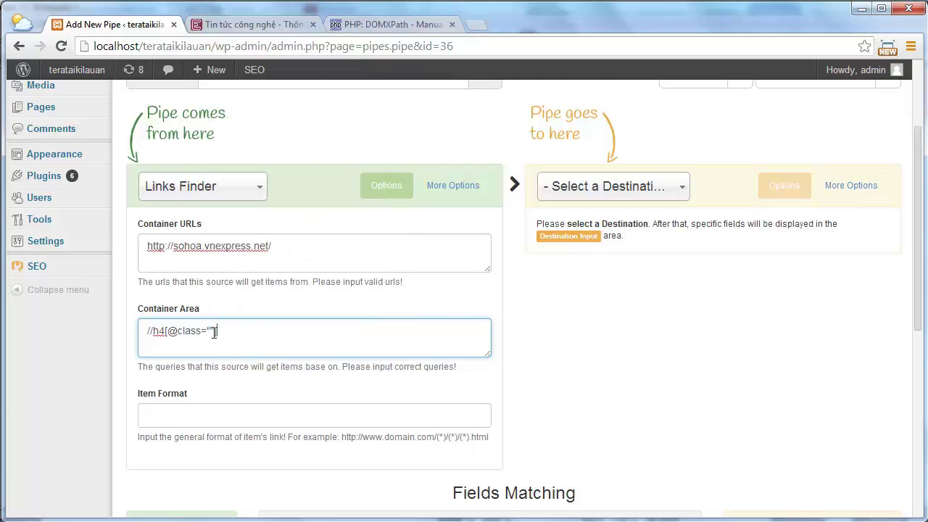
right_click(211, 331)
click(256, 204)
click(595, 347)
scroll(595, 346, up, 2)
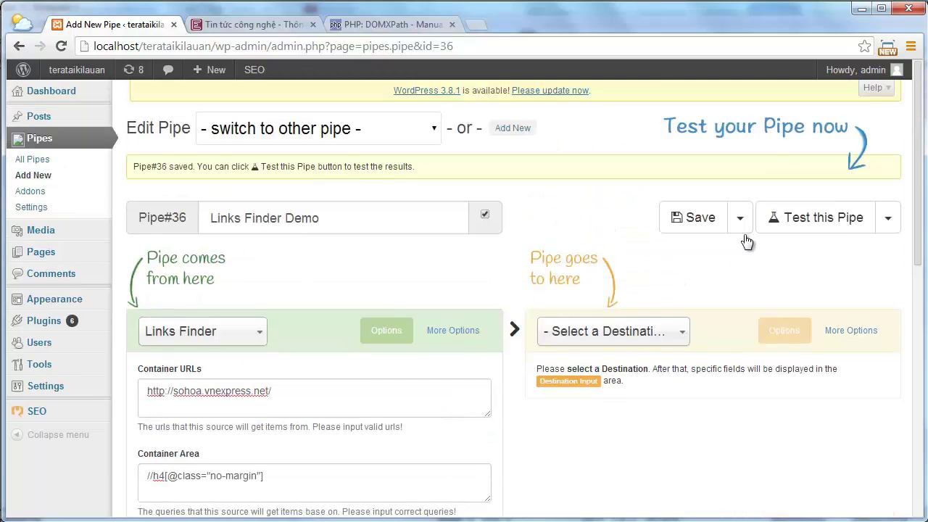
click(688, 218)
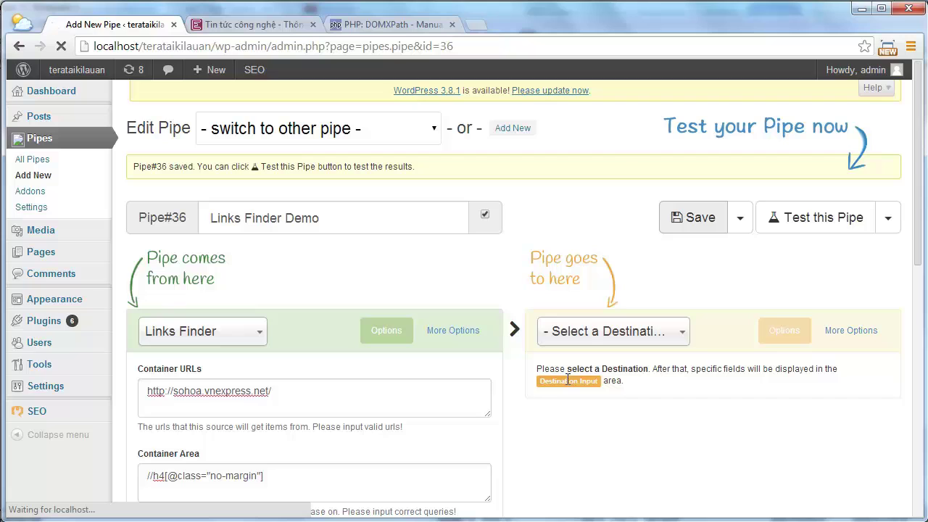
Step: Set the pipe's destination to Post with the Uncategorized category and save the pipe
scroll(567, 379, down, 1)
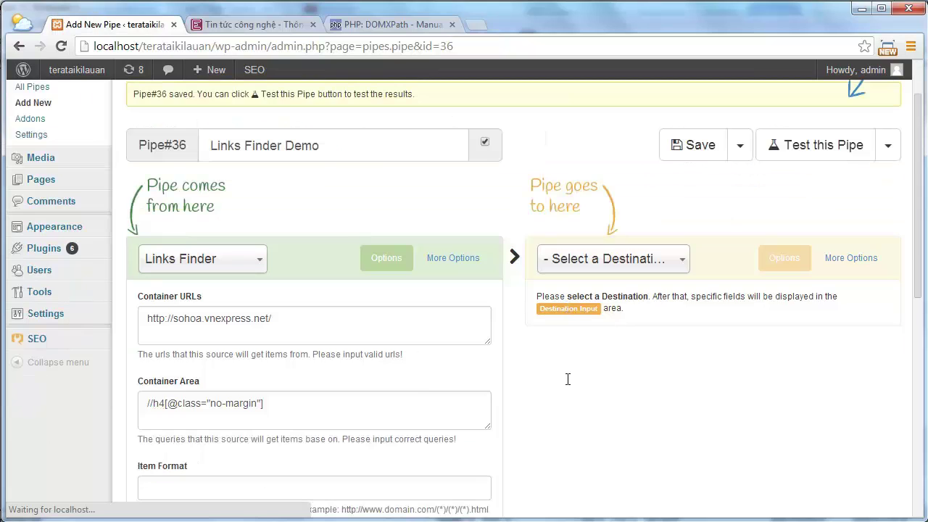
scroll(616, 290, down, 1)
click(680, 189)
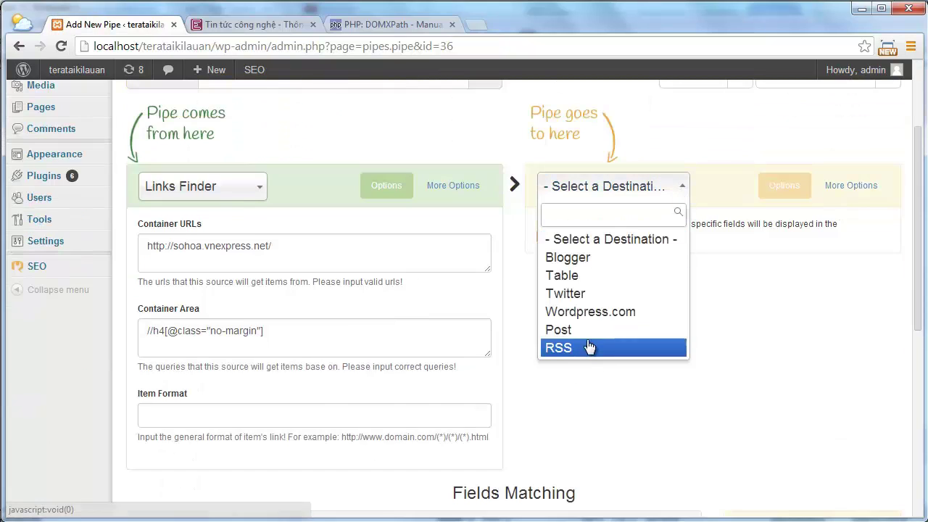
click(637, 332)
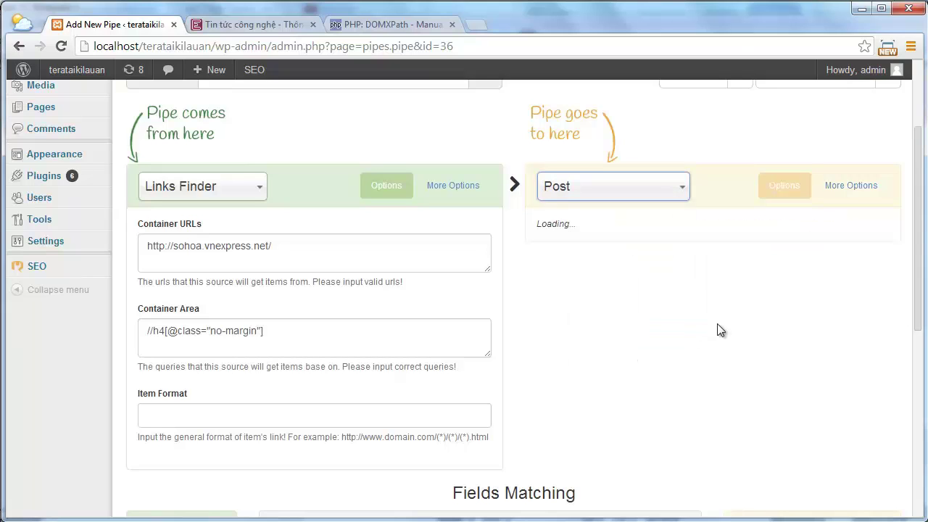
click(591, 247)
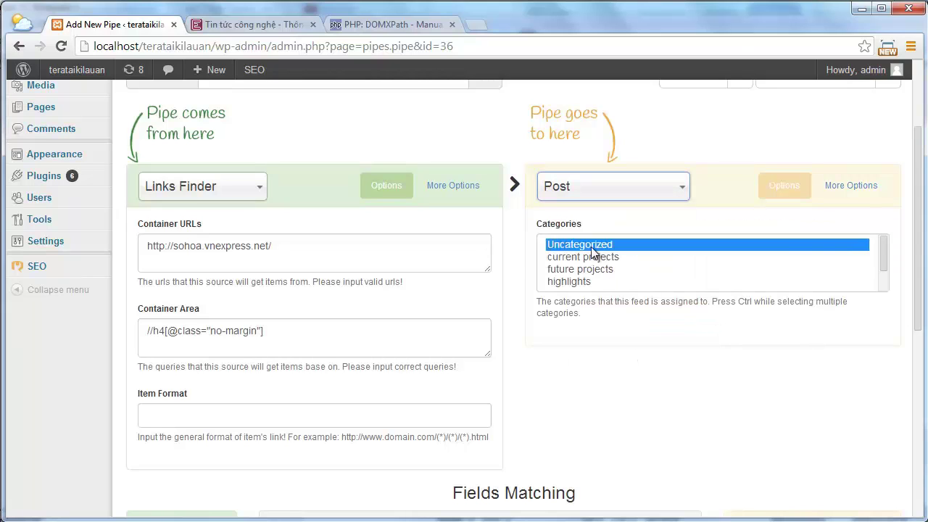
scroll(614, 344, down, 3)
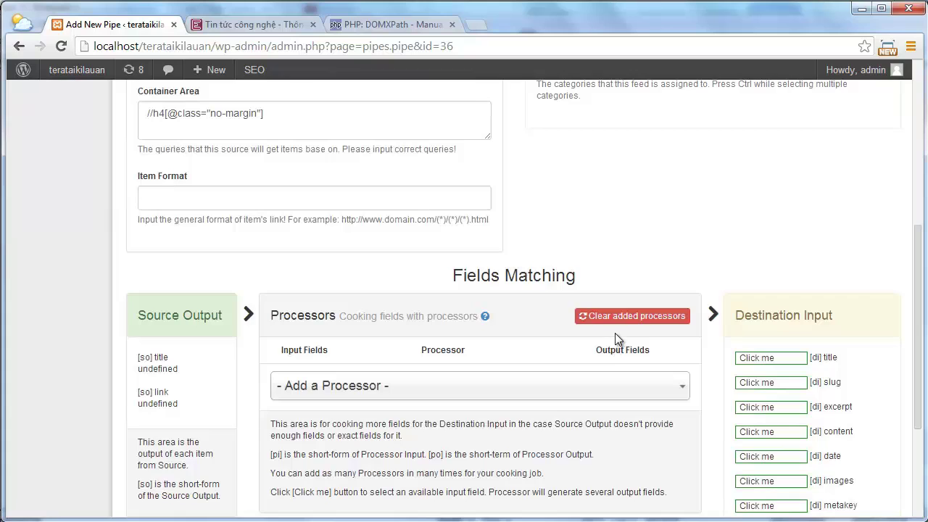
scroll(615, 332, up, 5)
click(689, 217)
Step: Add an Alias processor in the Fields Matching area
scroll(678, 268, down, 5)
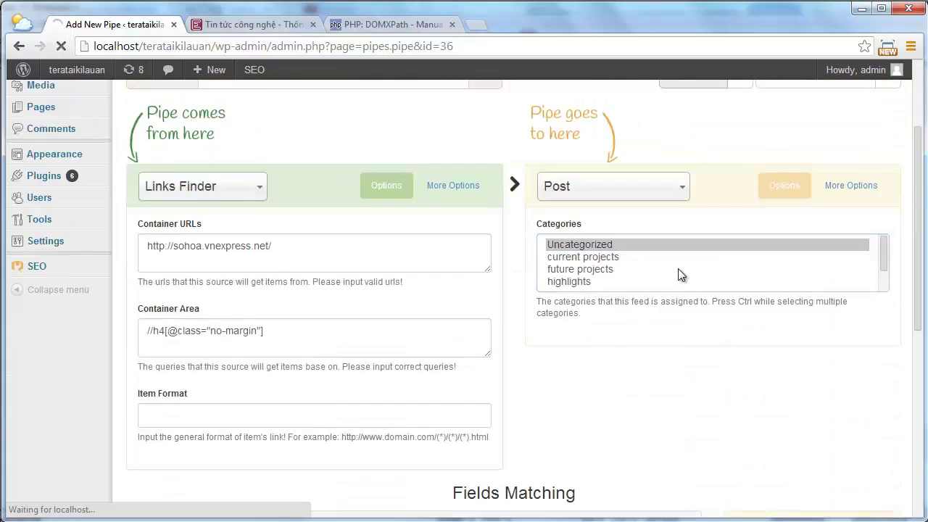
scroll(677, 268, down, 2)
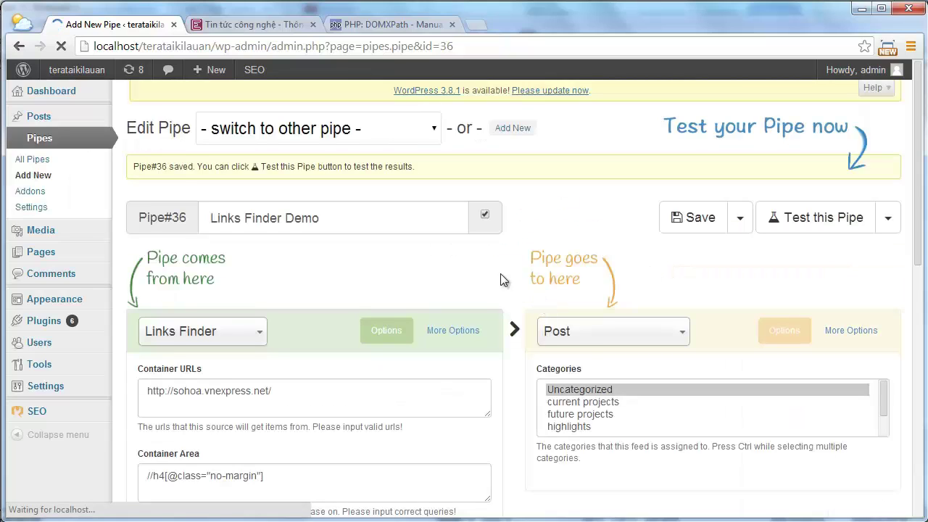
scroll(500, 274, down, 8)
click(416, 197)
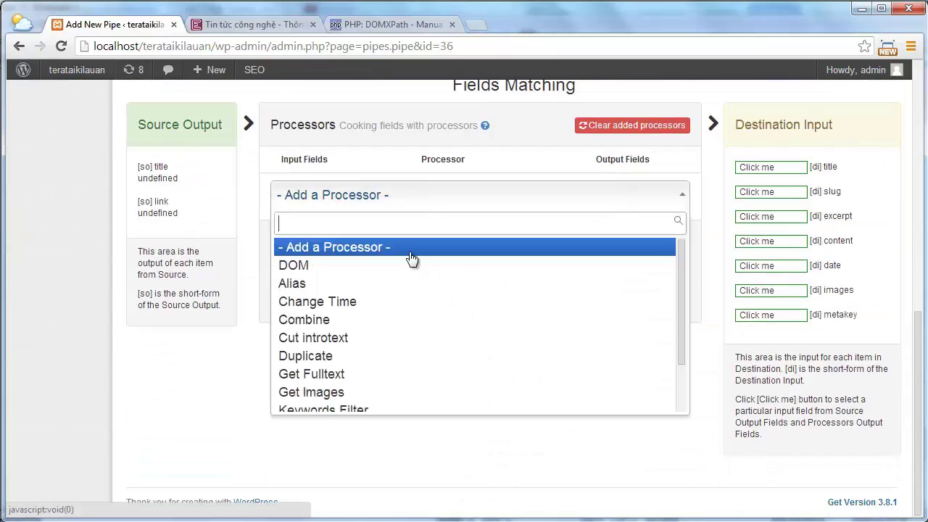
click(408, 282)
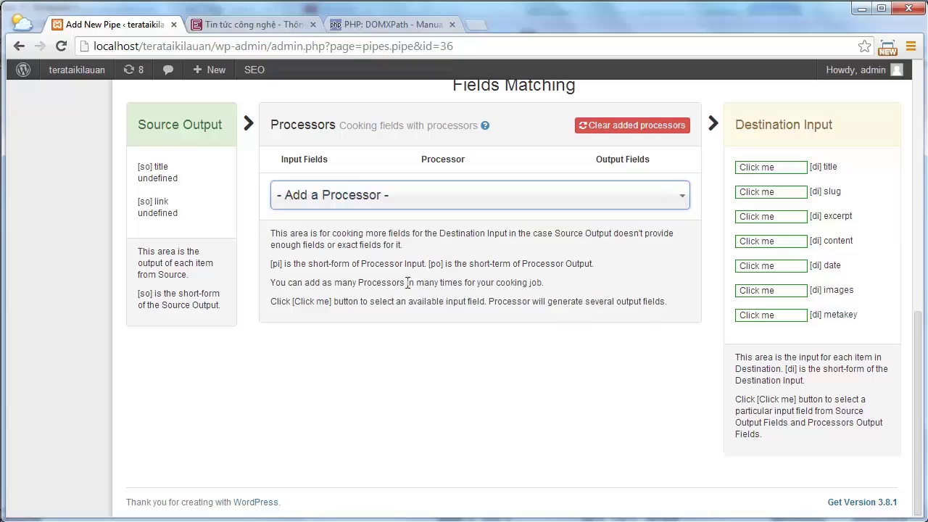
Step: Map the source title to the destination title and the Alias text input, and the alias output to the destination slug
drag(154, 168, 793, 175)
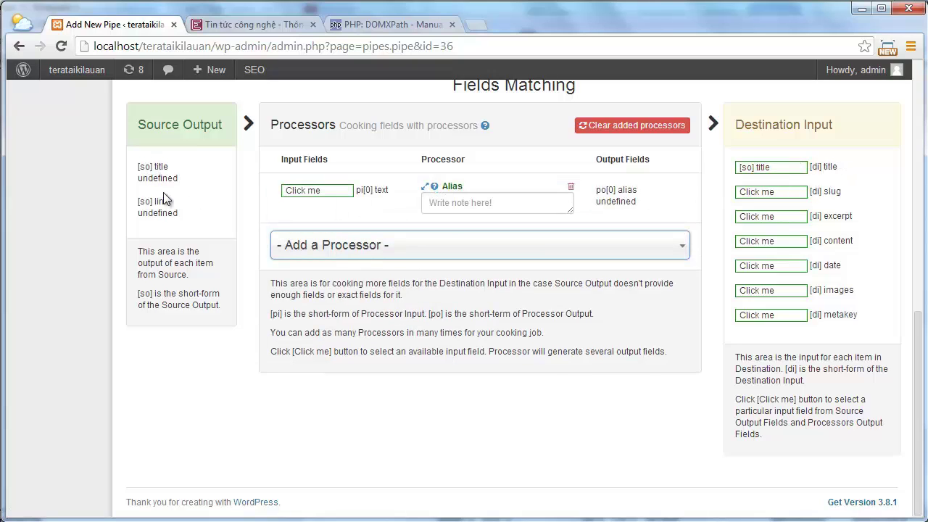
drag(154, 169, 308, 191)
drag(625, 190, 769, 196)
Step: Add a Get Fulltext processor and map the source link to its url input
click(461, 251)
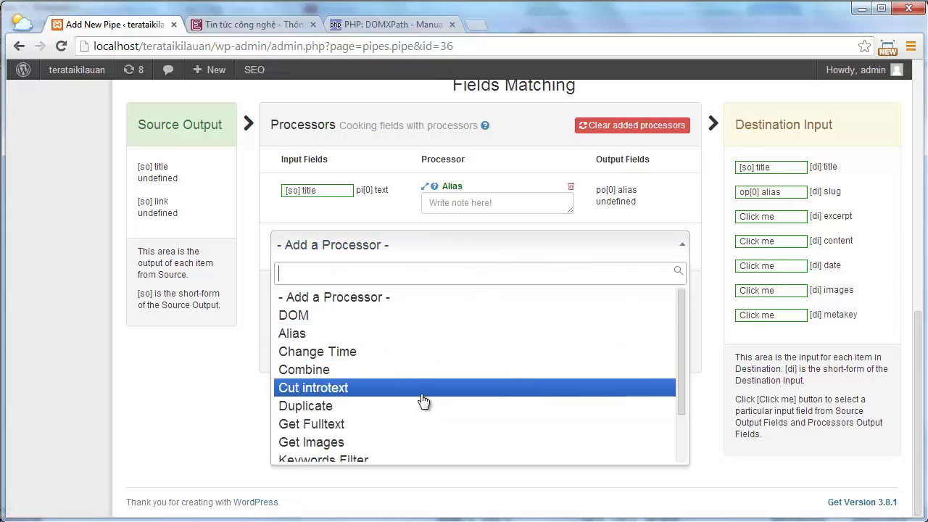
click(421, 429)
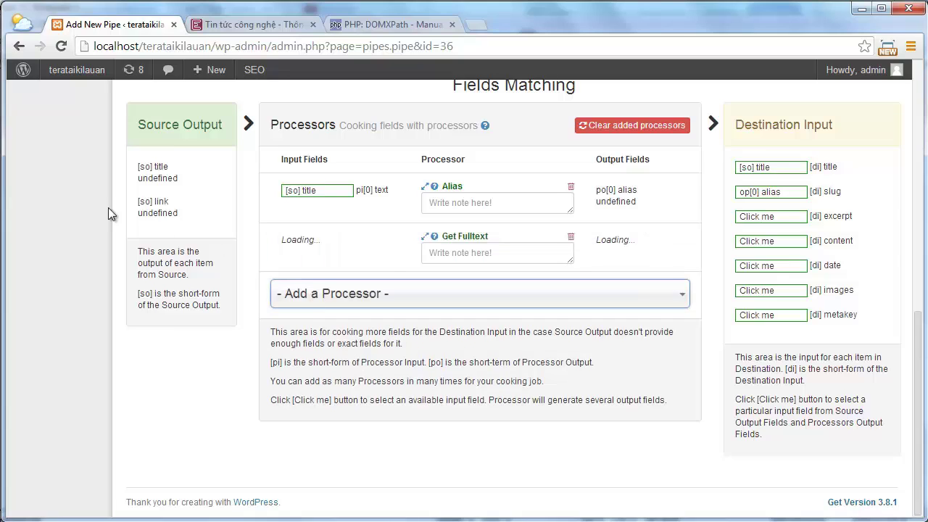
drag(153, 201, 330, 248)
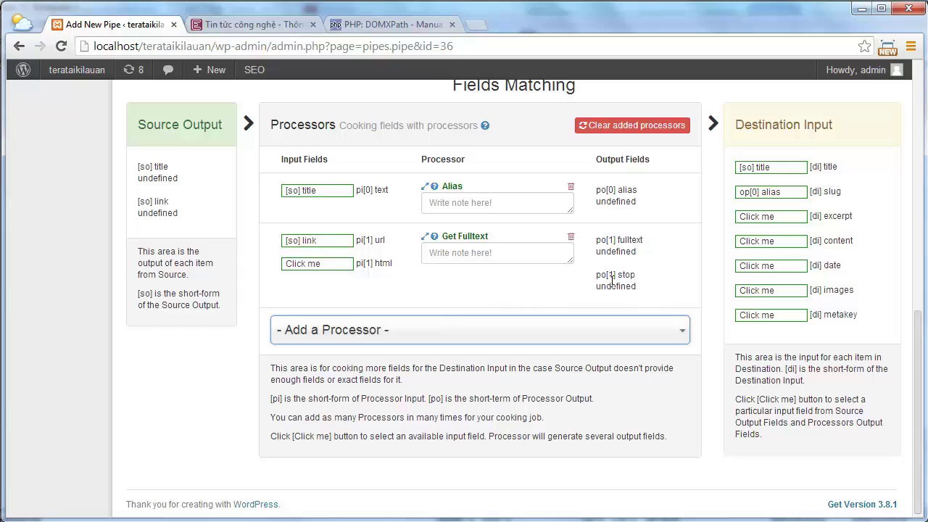
Step: Add a Cut introtext processor below the Get Fulltext processor
click(680, 330)
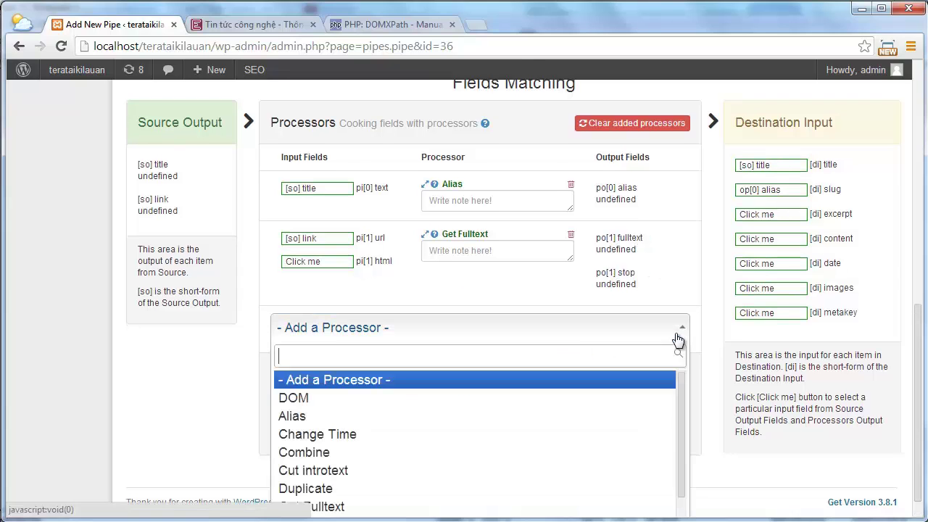
scroll(590, 351, down, 2)
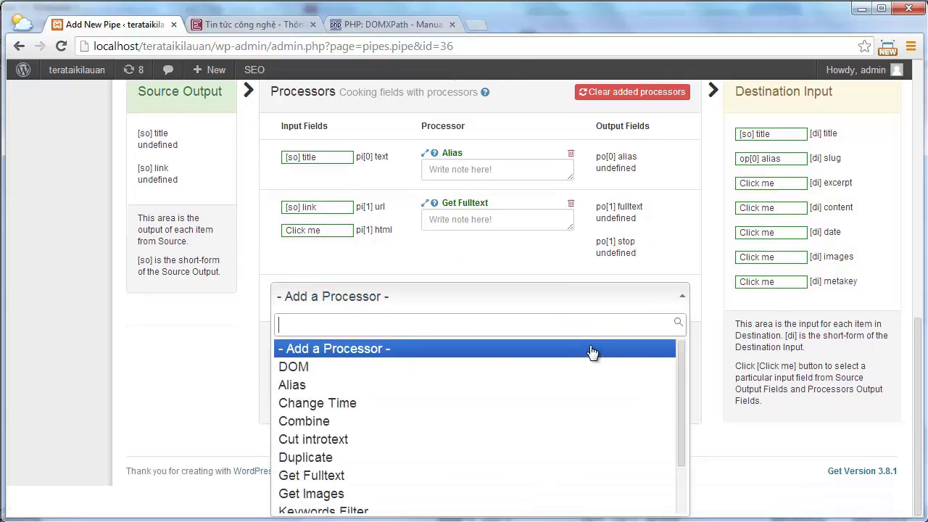
click(473, 439)
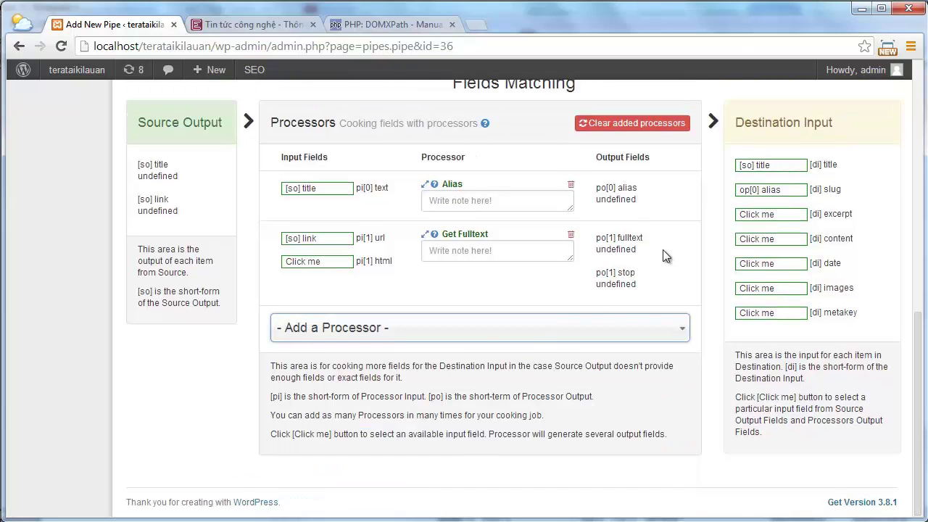
Step: Map the fulltext output to the Get Images html input, and the Get Images images and html outputs to the destination images and content
scroll(662, 250, down, 1)
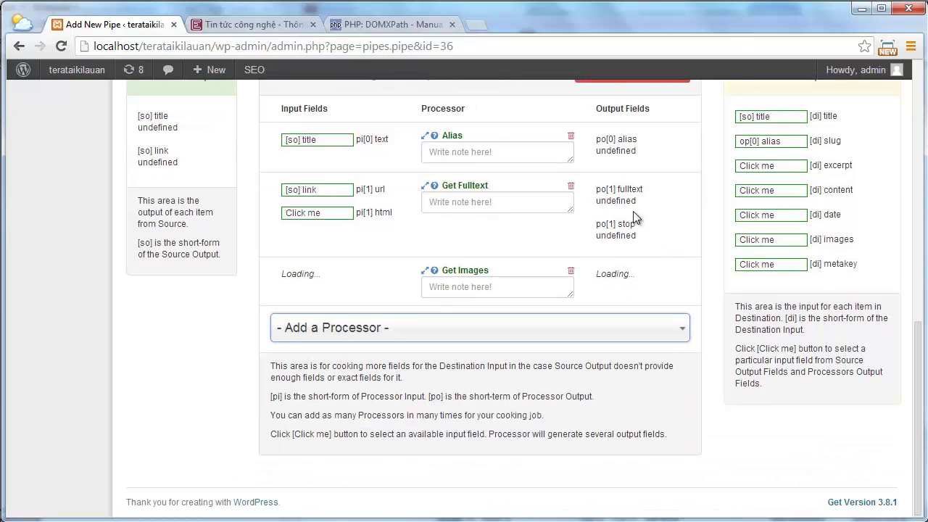
drag(627, 189, 322, 298)
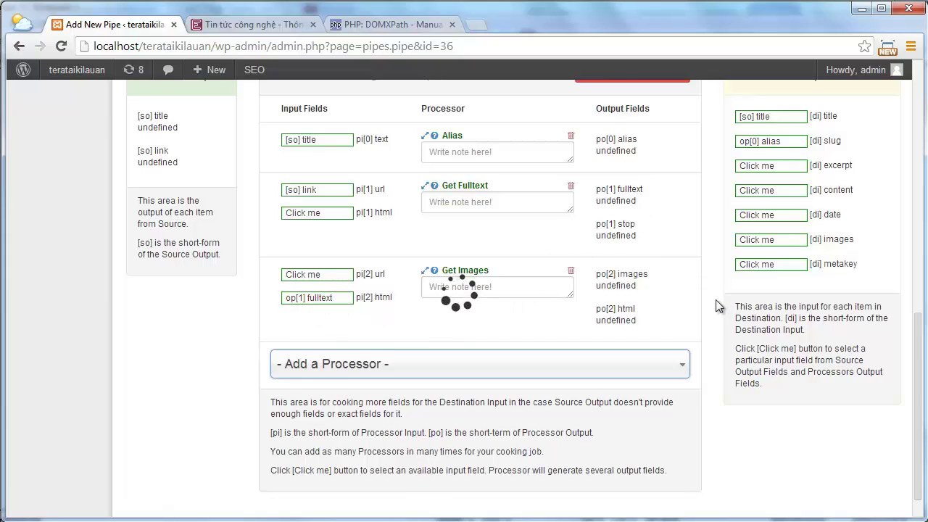
drag(631, 312, 799, 247)
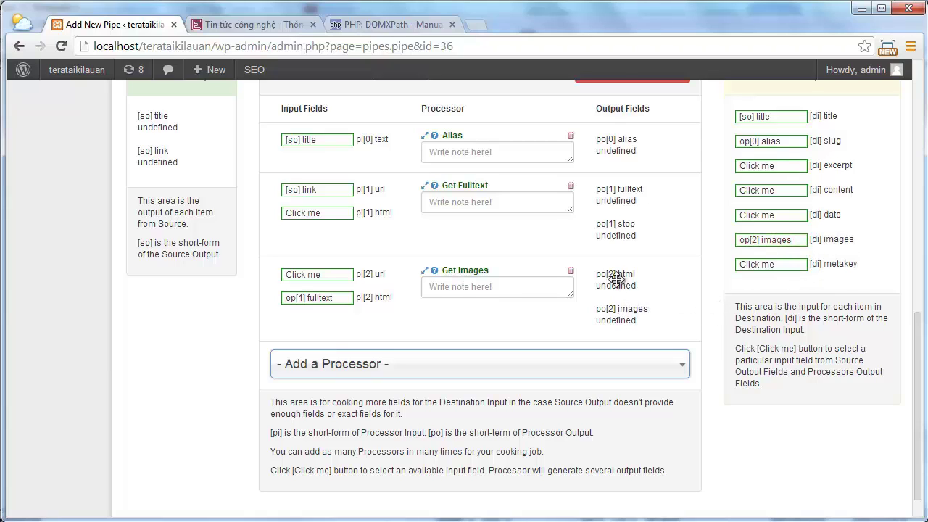
drag(621, 275, 774, 197)
Step: Save the pipe and test it in Update mode
scroll(671, 231, up, 3)
scroll(671, 232, up, 5)
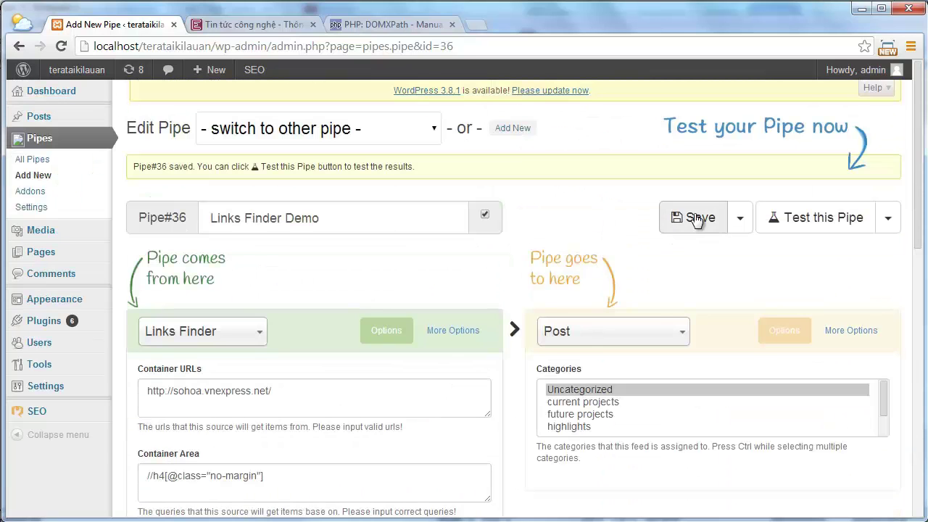
click(792, 229)
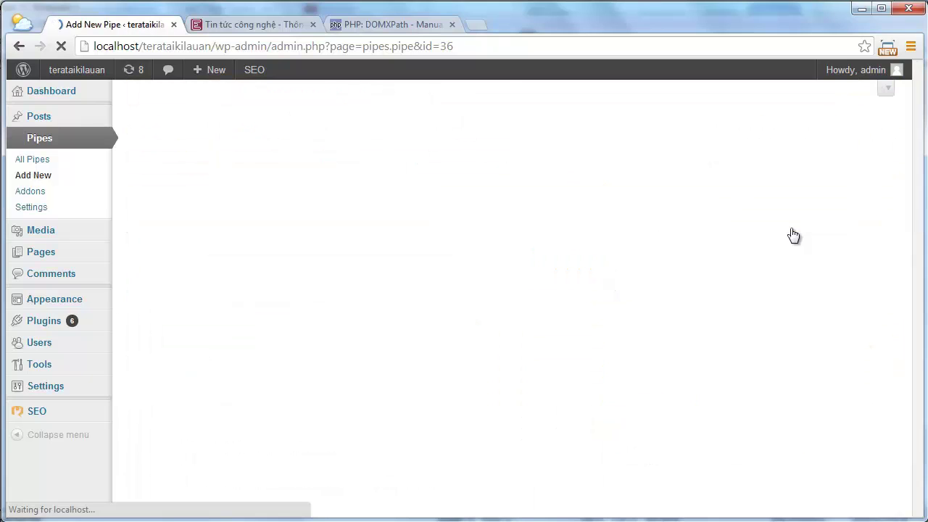
click(887, 223)
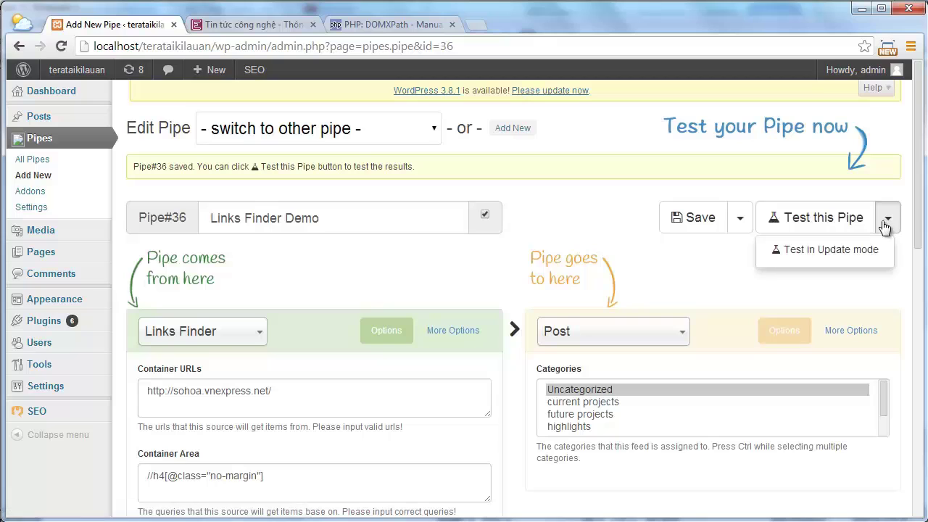
click(782, 254)
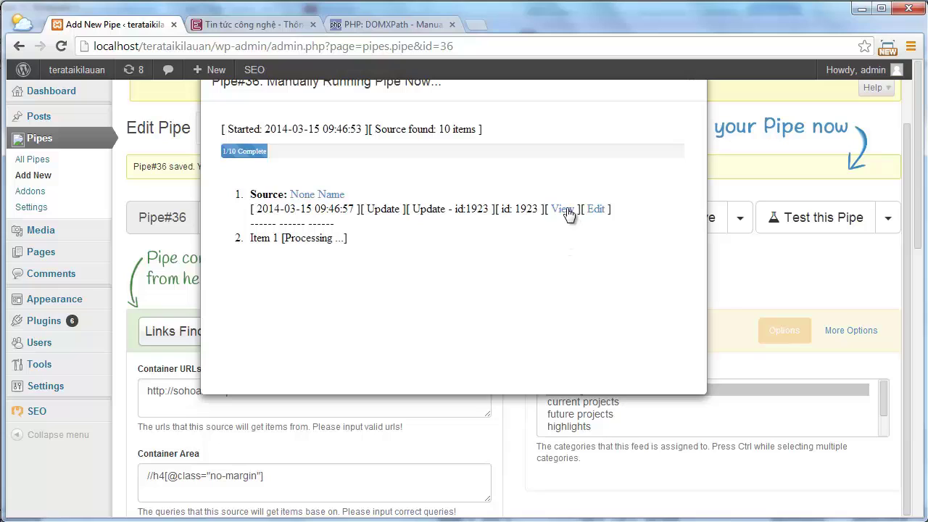
Step: Open the first processed item's created post and its source link in separate new tabs
right_click(563, 209)
click(603, 219)
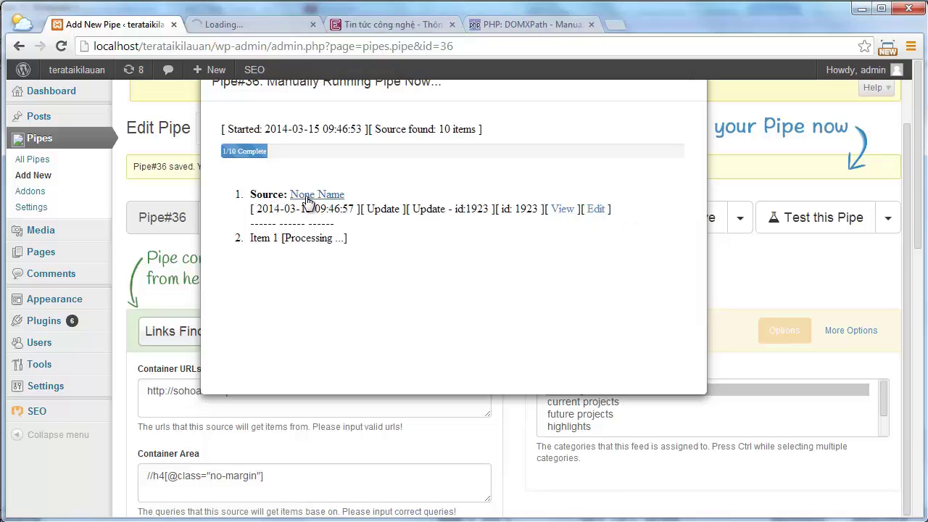
right_click(306, 196)
click(330, 209)
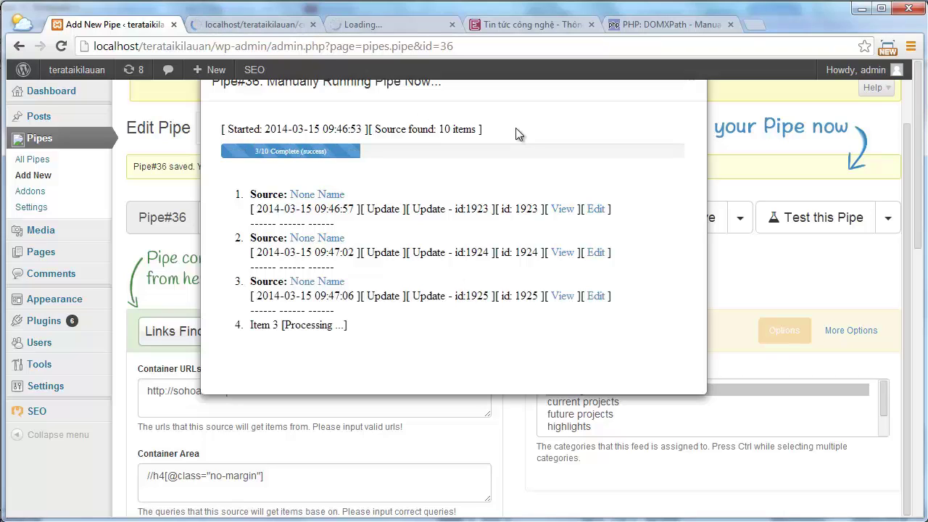
Step: Examine the created post's featured image, title and text, and close the tab opened from the source link
click(262, 23)
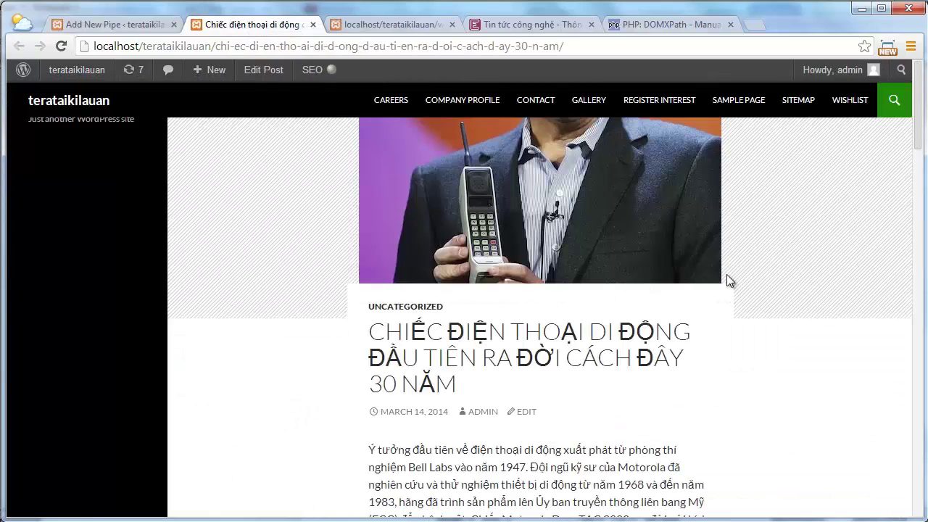
scroll(726, 275, down, 3)
scroll(726, 274, down, 1)
scroll(726, 274, up, 3)
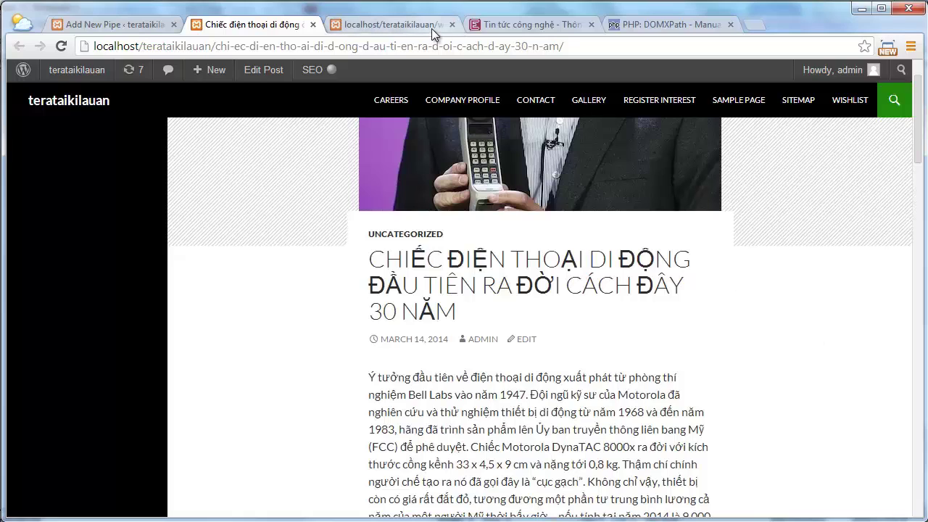
click(431, 29)
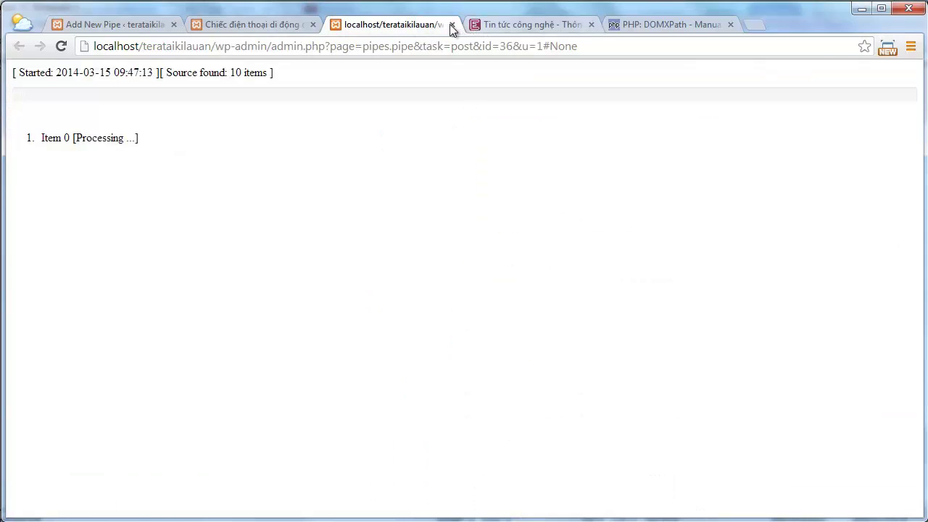
click(451, 26)
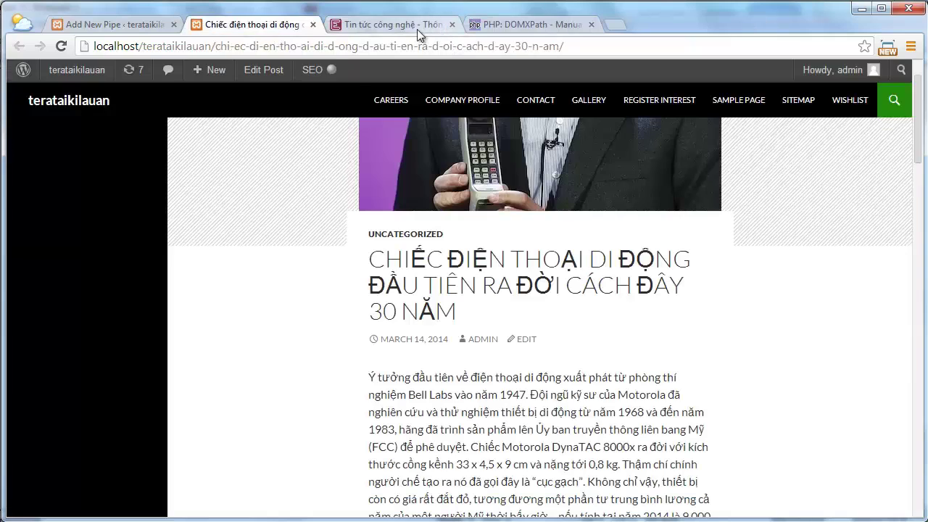
Step: Open the original article from the sohoa.vnexpress.net page in a new tab and compare its text and images with the post
click(414, 22)
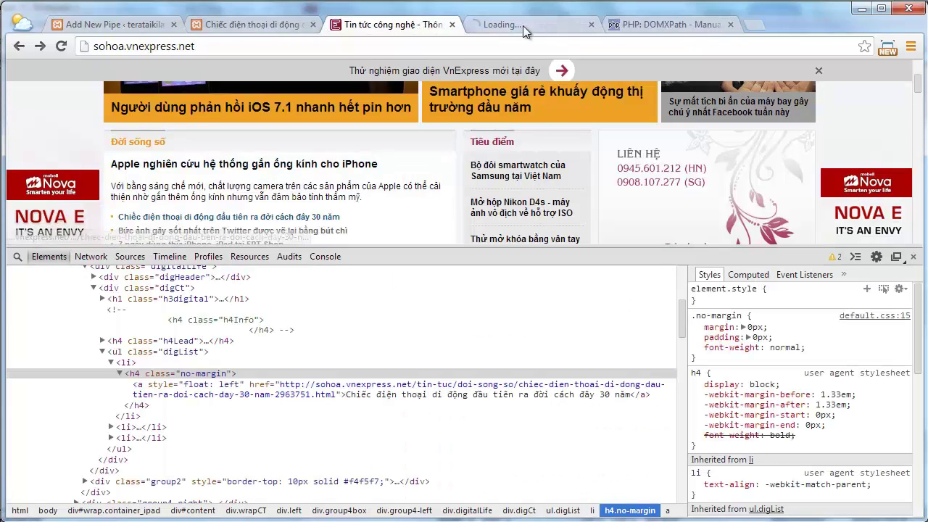
key(ctrl+Tab)
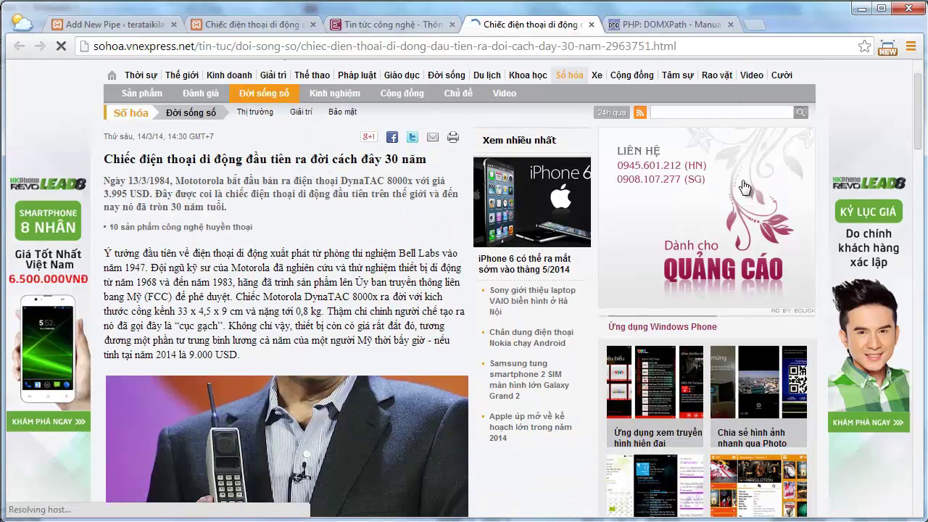
scroll(744, 187, down, 1)
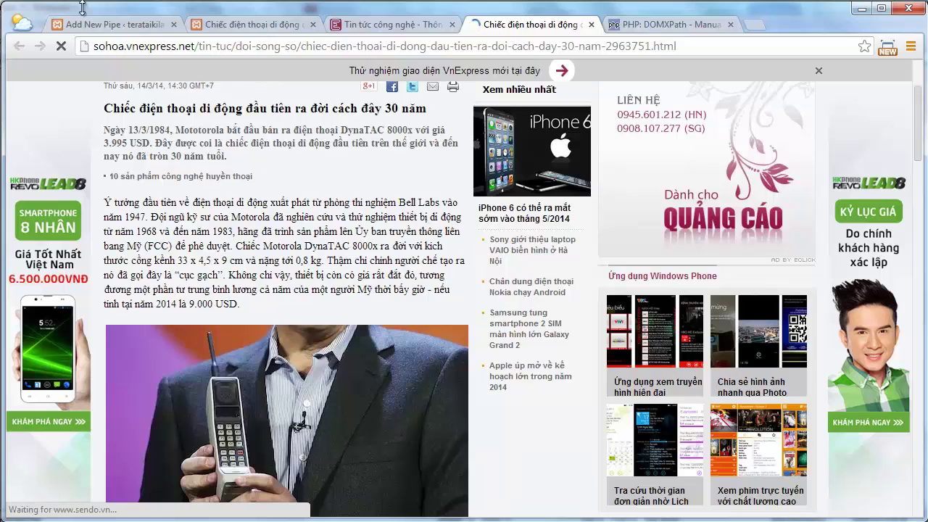
scroll(507, 217, down, 3)
Step: Close the pipe's test run and set the Get Images processor's Remove option to Yes
click(111, 25)
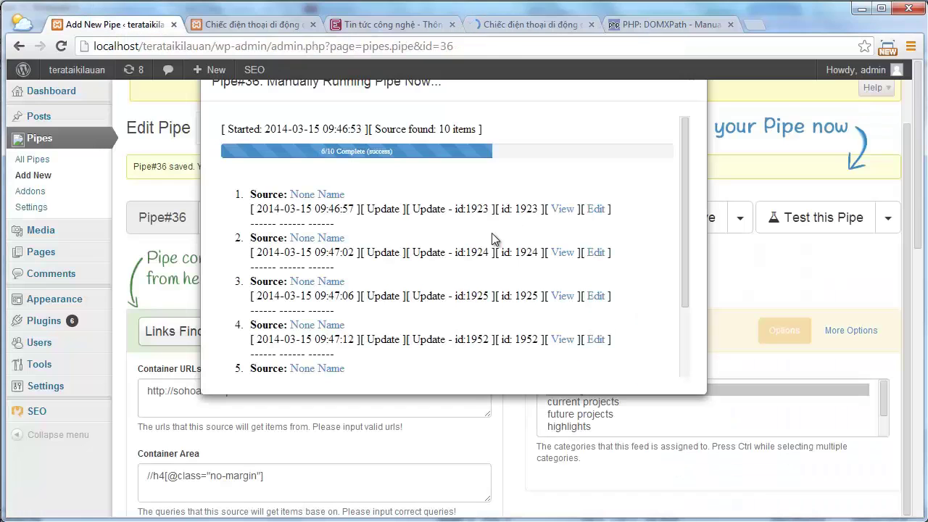
click(692, 152)
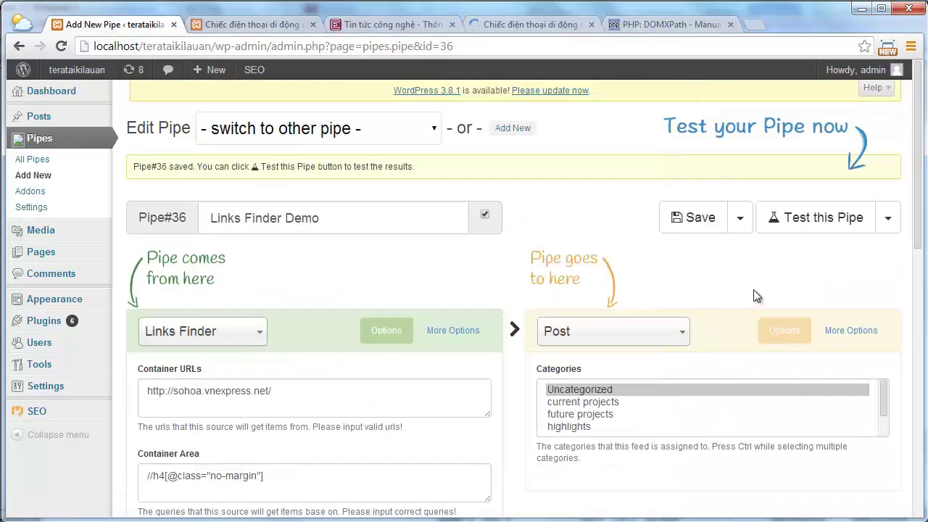
scroll(751, 287, down, 10)
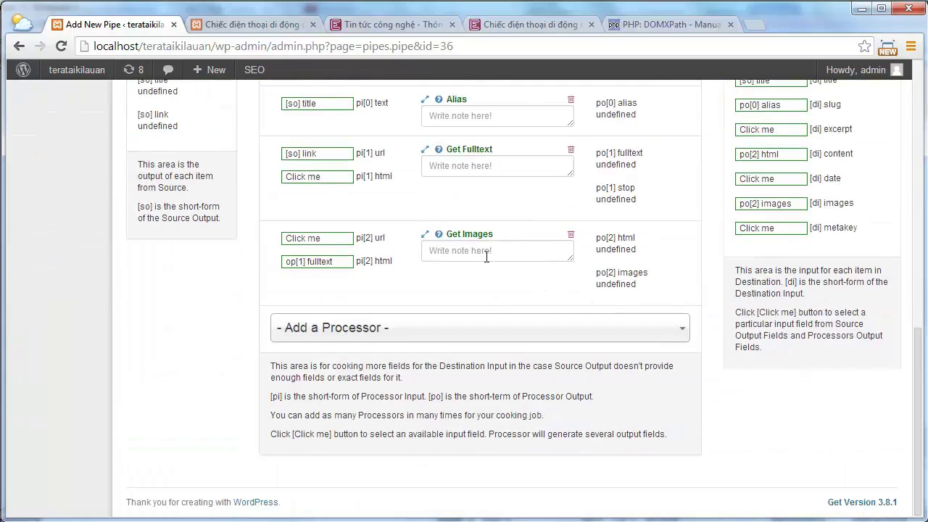
click(426, 235)
scroll(503, 240, down, 1)
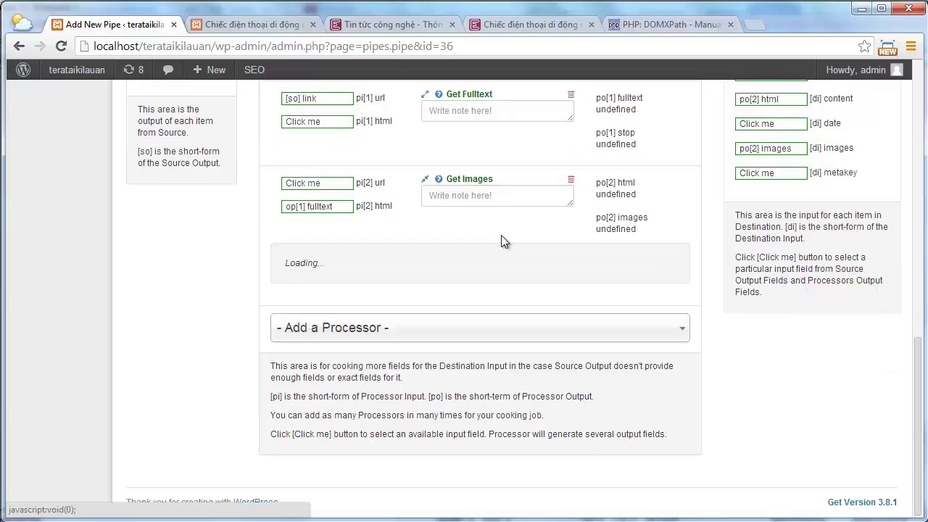
scroll(502, 240, down, 4)
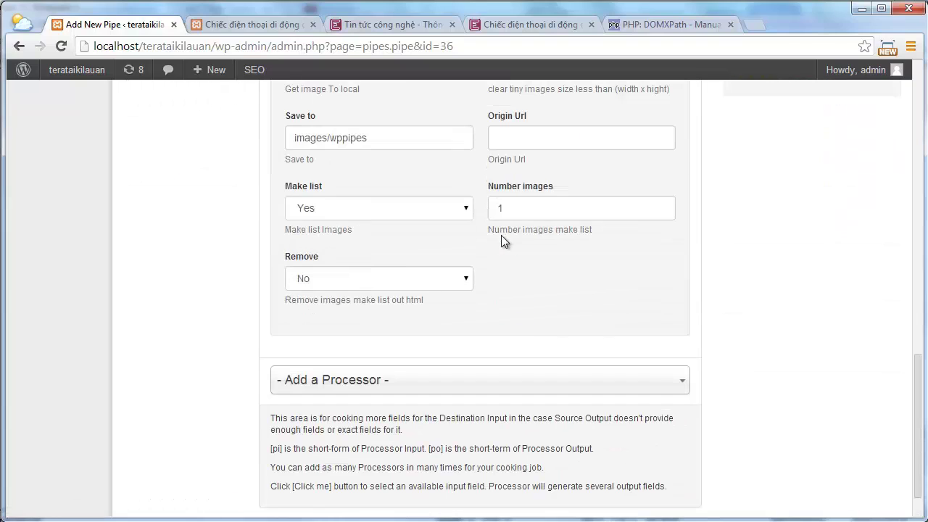
click(366, 279)
click(357, 308)
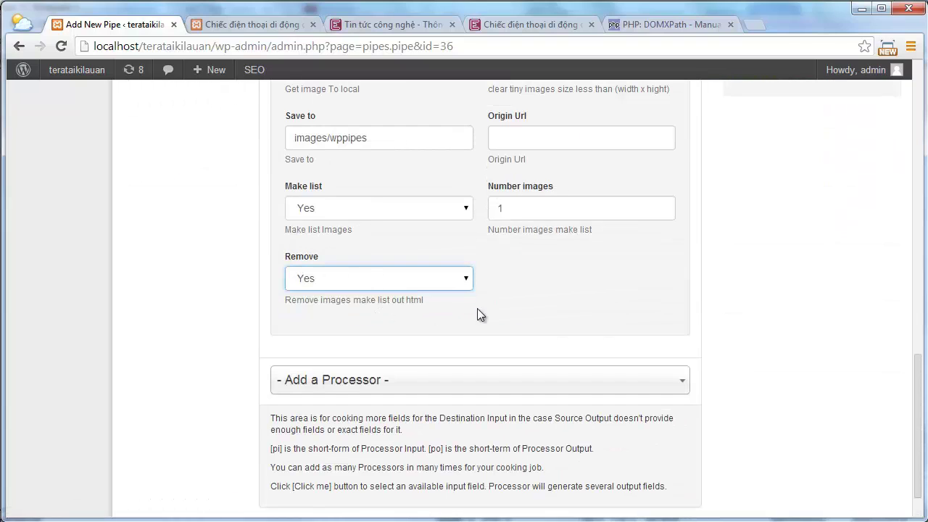
click(749, 295)
scroll(408, 226, up, 3)
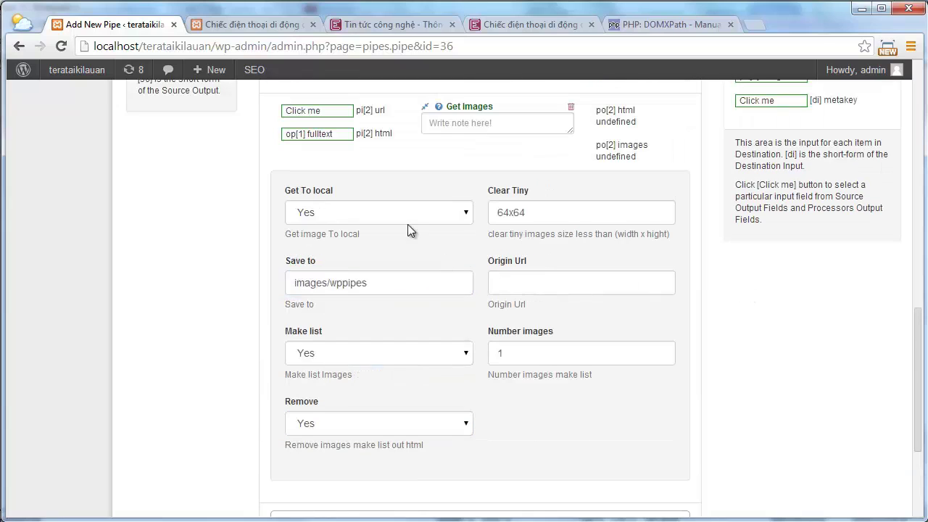
click(423, 107)
Step: Save the changed image settings and rerun the pipe test in Update mode
scroll(790, 316, up, 1)
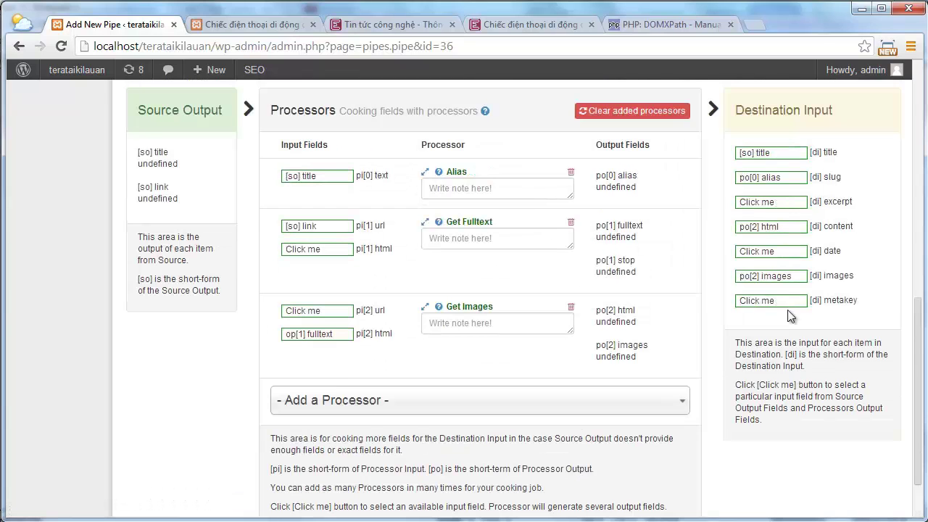
drag(626, 318, 782, 232)
scroll(677, 263, up, 10)
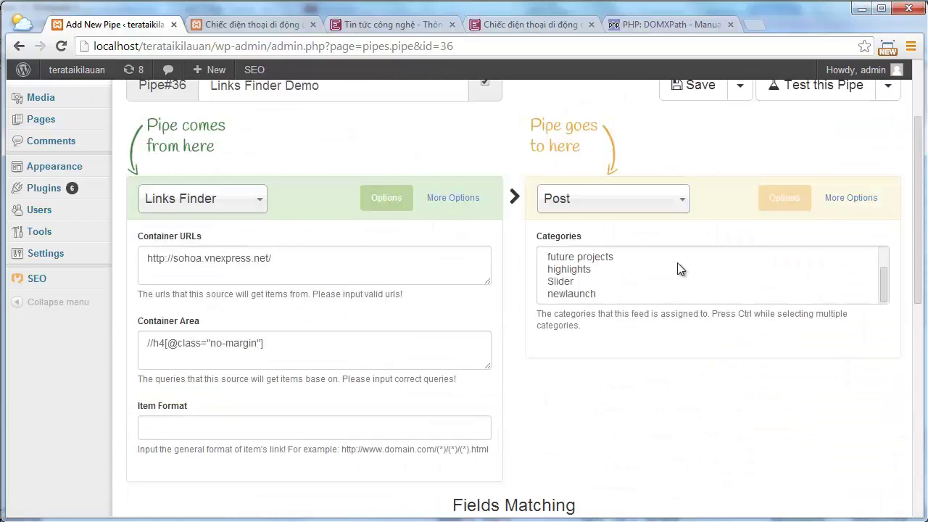
click(706, 225)
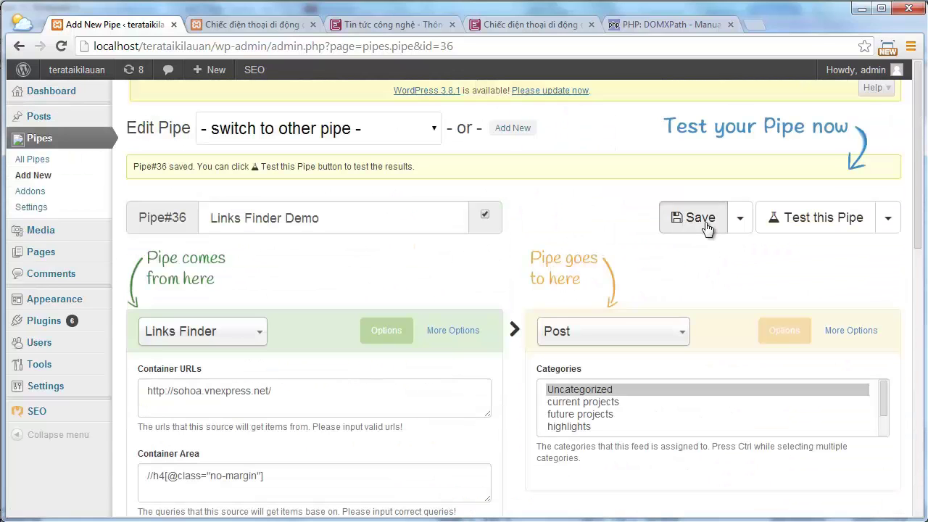
click(885, 220)
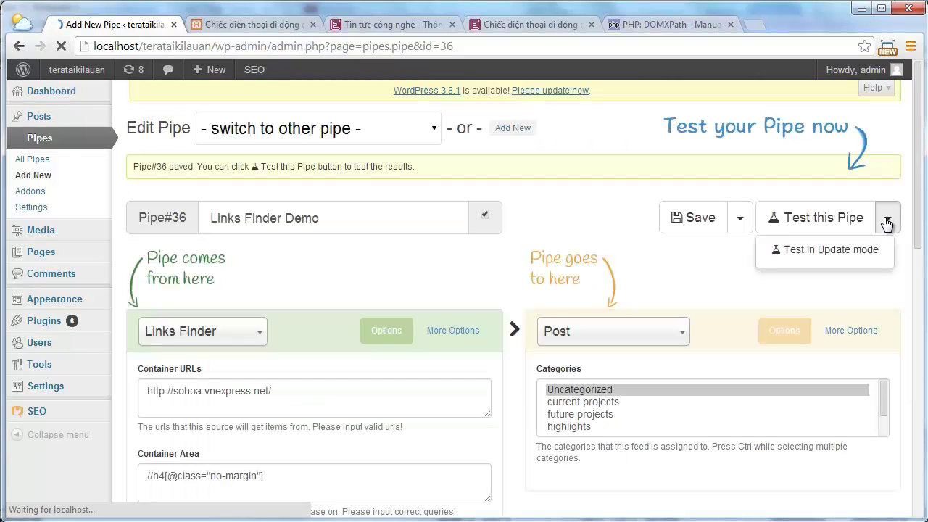
click(865, 250)
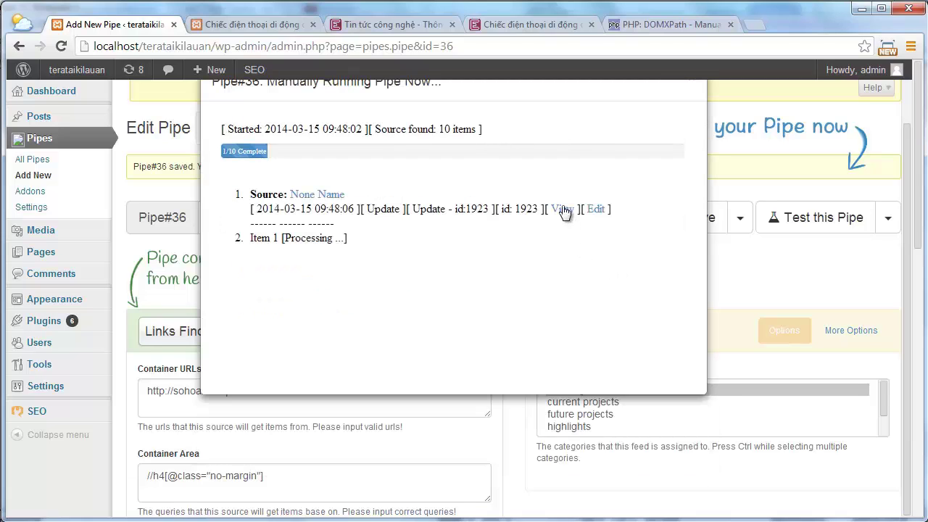
Step: Open the first updated post in a new tab, check the images in its content, and close the post and the test run
middle_click(563, 210)
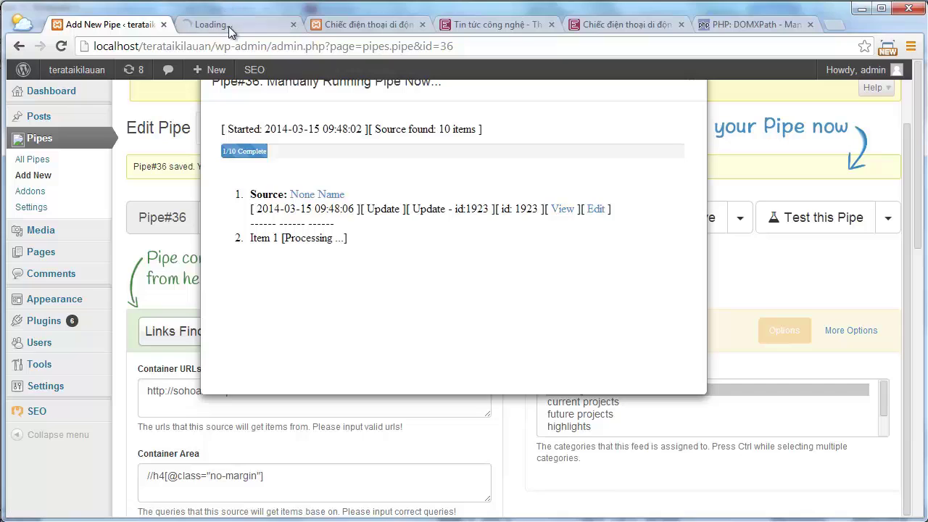
click(228, 26)
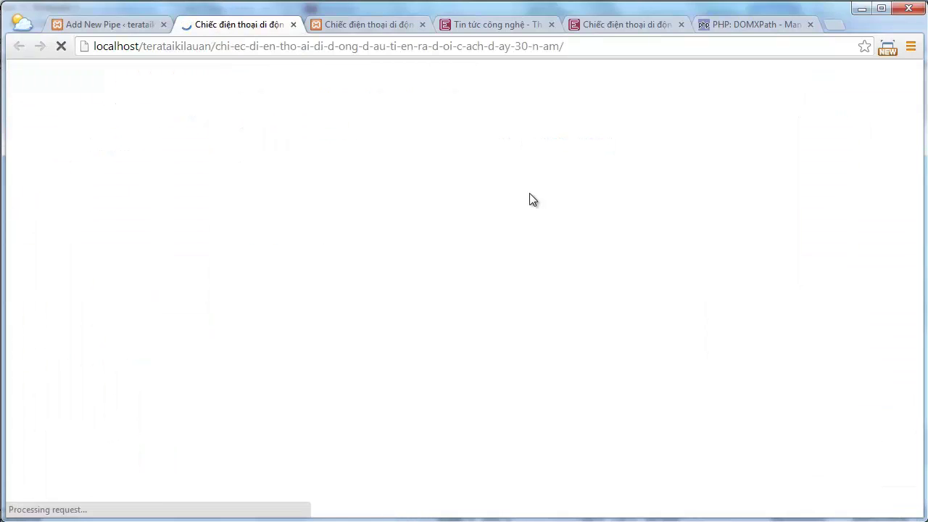
scroll(529, 192, down, 5)
scroll(529, 192, down, 3)
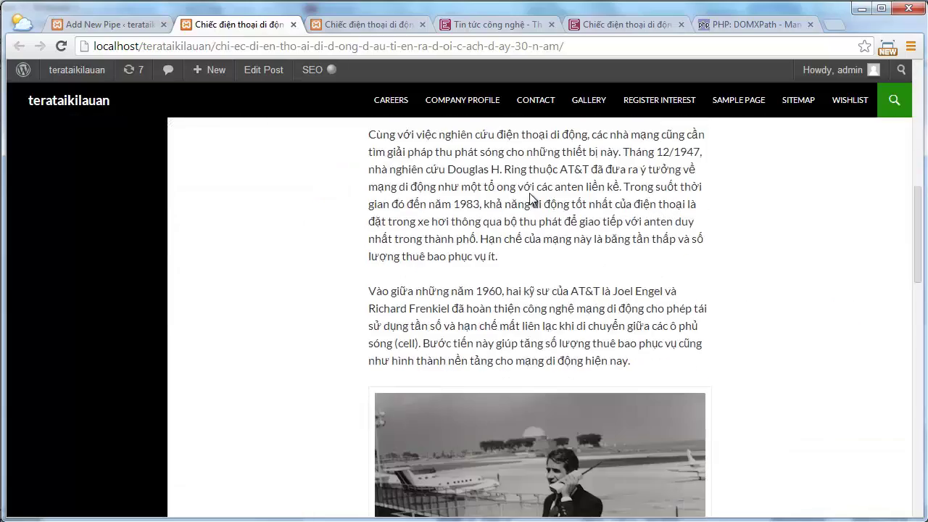
scroll(529, 193, up, 8)
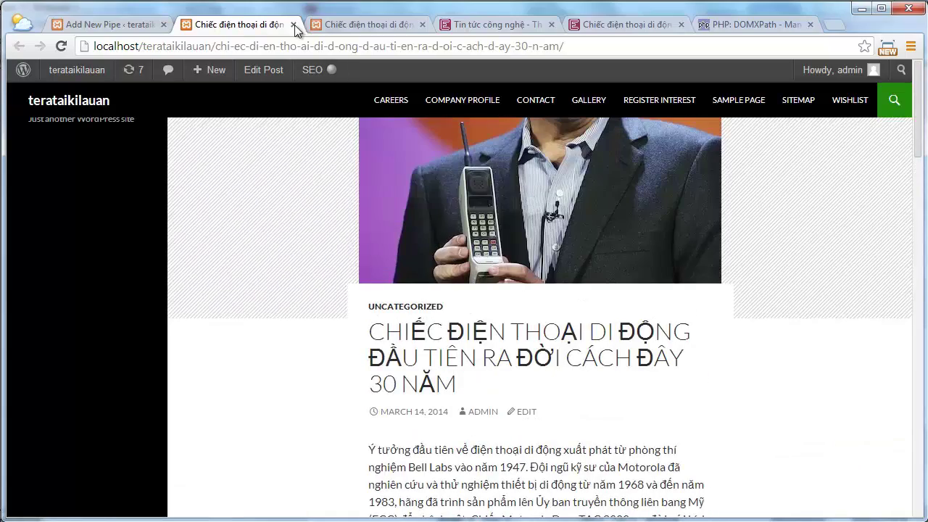
click(294, 27)
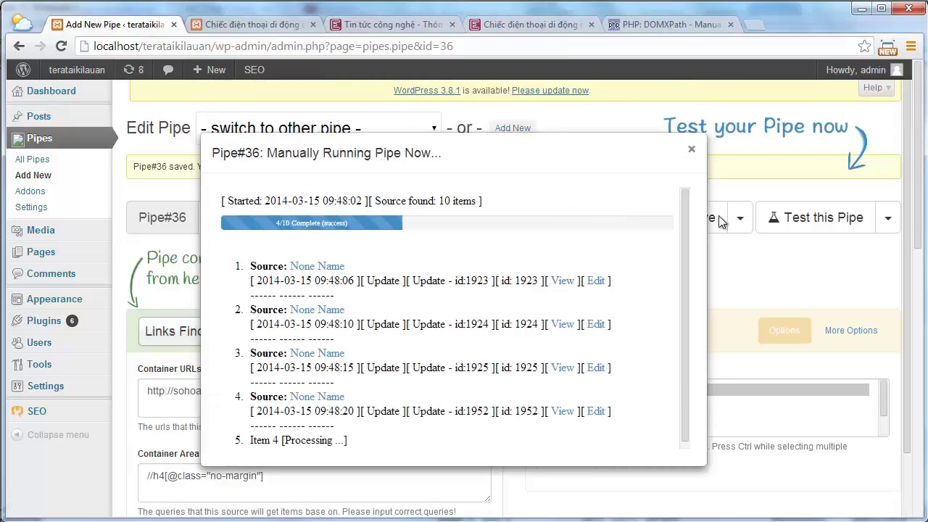
click(707, 218)
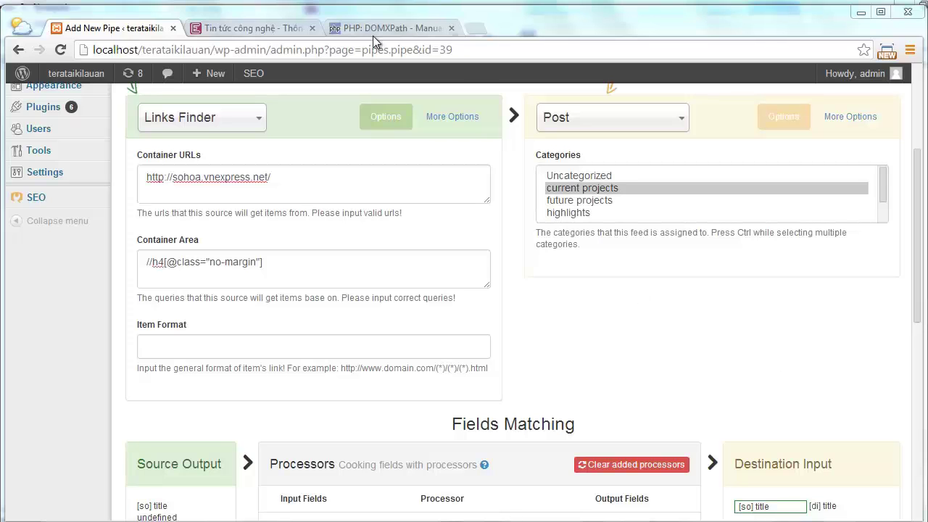
Step: Open the iOS 7.1 battery, first mobile phone and Gionee Elife E7 articles from the sohoa.vnexpress.net page in new tabs
click(275, 28)
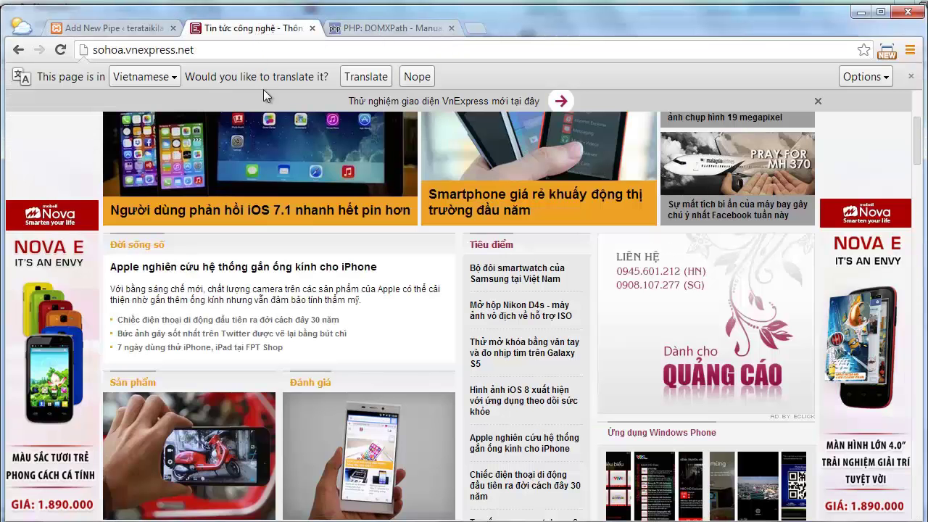
right_click(325, 207)
click(330, 217)
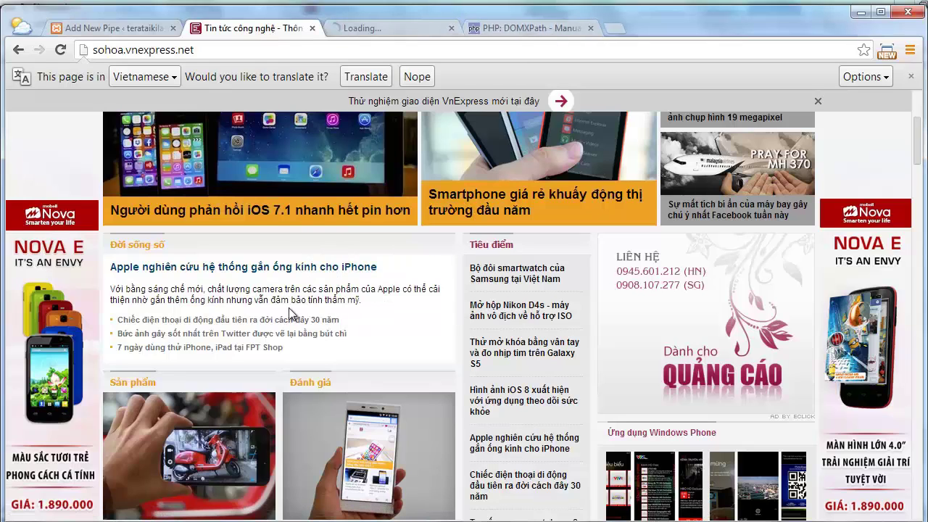
right_click(298, 319)
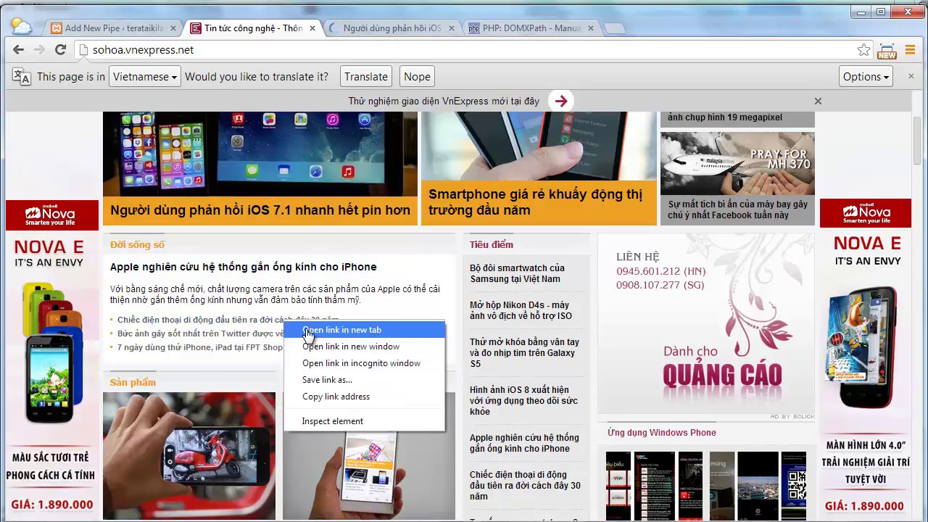
click(326, 326)
scroll(363, 319, down, 1)
scroll(363, 319, down, 2)
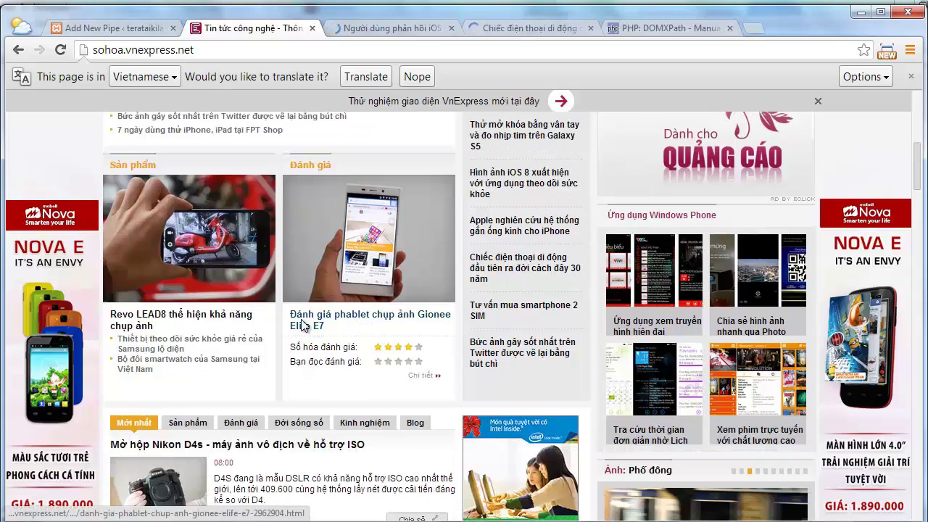
right_click(308, 321)
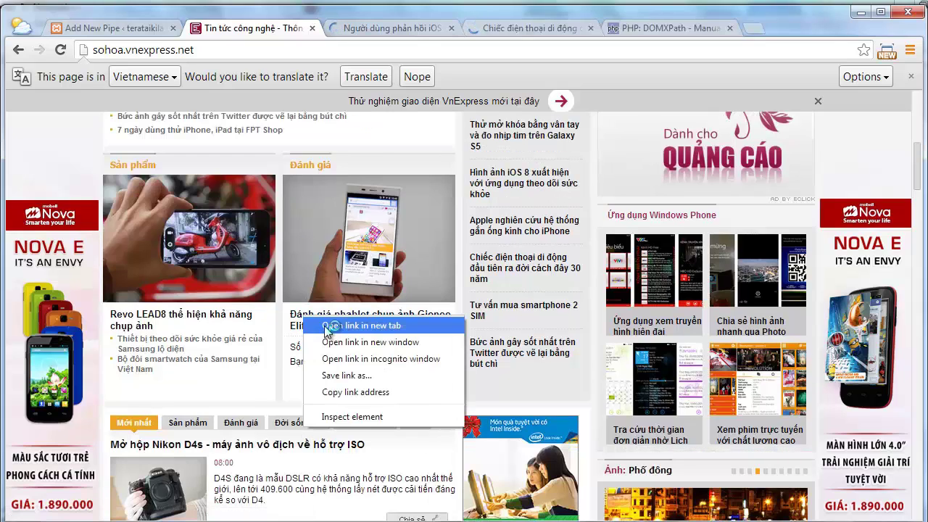
click(329, 325)
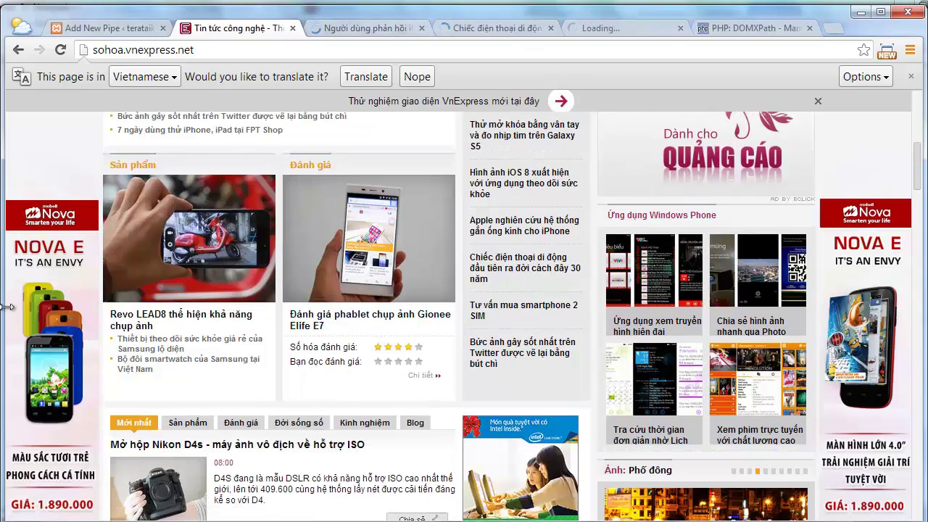
scroll(562, 324, up, 1)
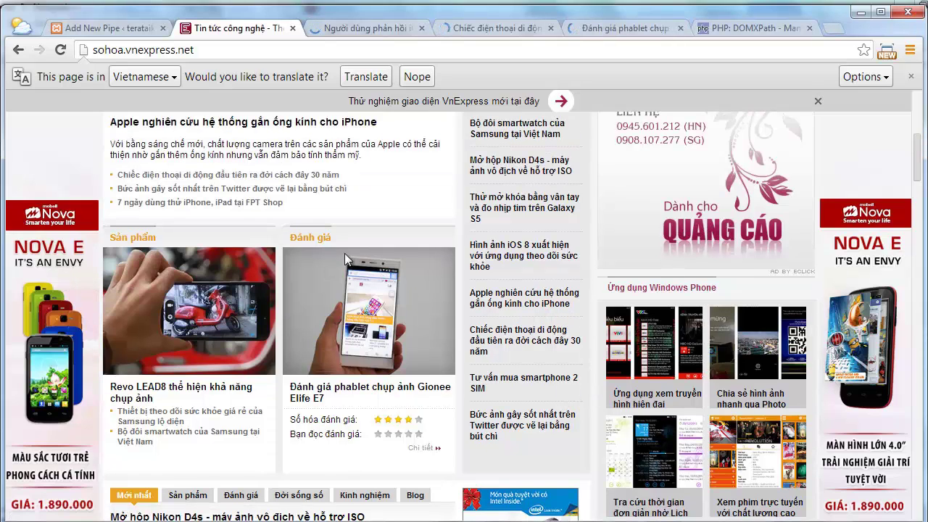
scroll(344, 253, up, 4)
Step: Copy the full web address of the opened iOS 7.1 battery article
click(373, 30)
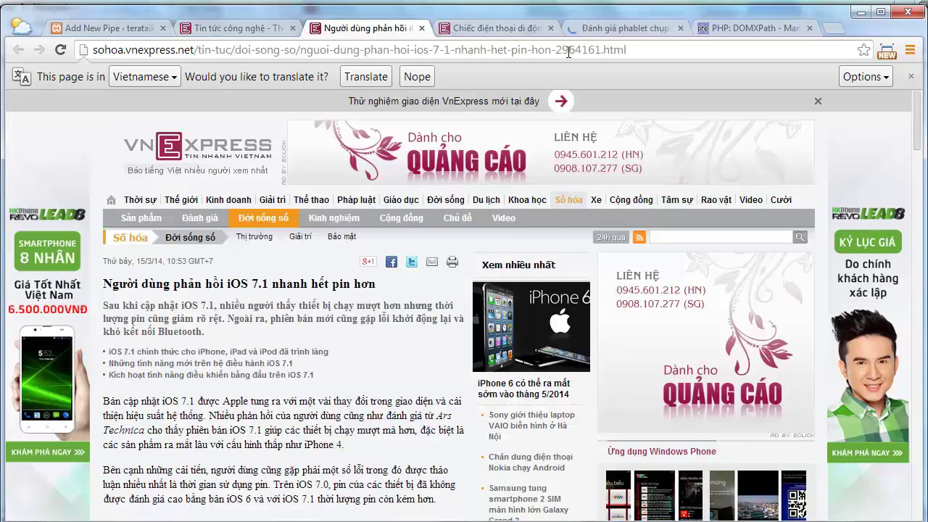
drag(626, 50, 89, 50)
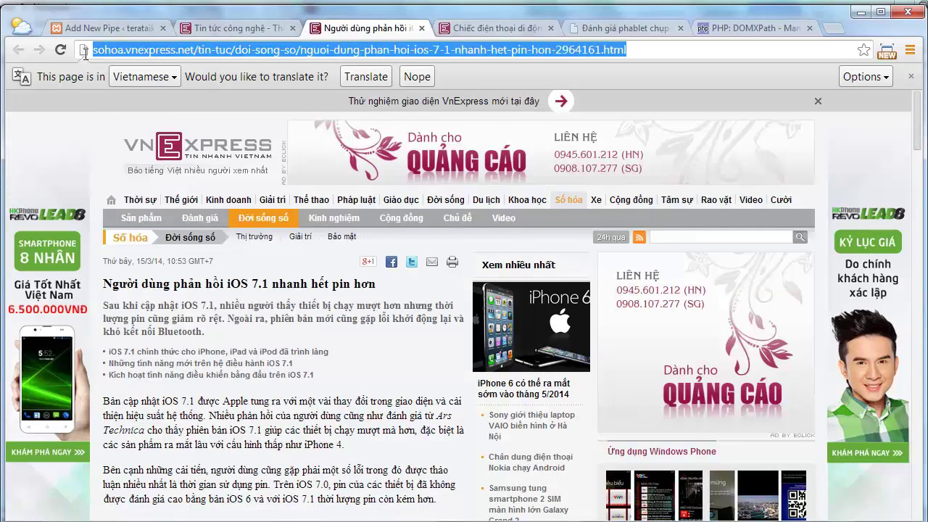
right_click(107, 49)
click(135, 98)
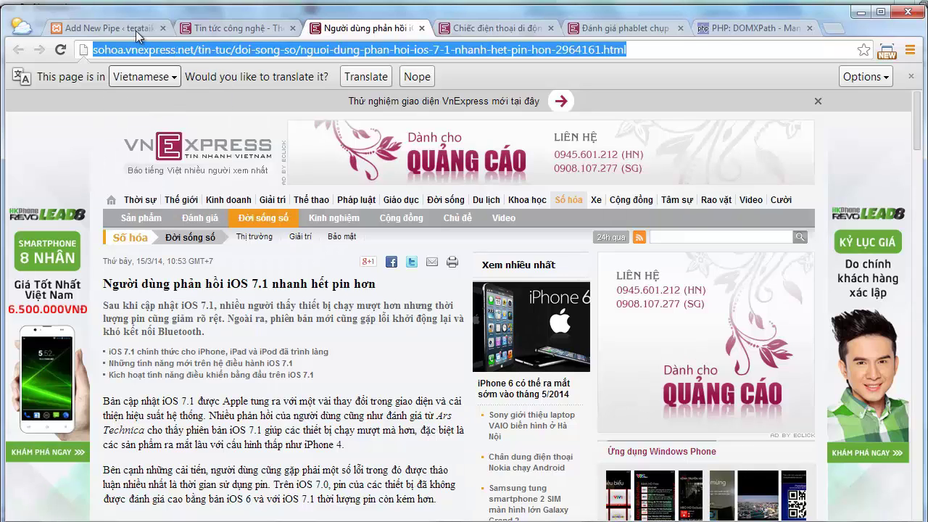
Step: Return to the pipe and clear the Links Finder's Container Area query
click(138, 30)
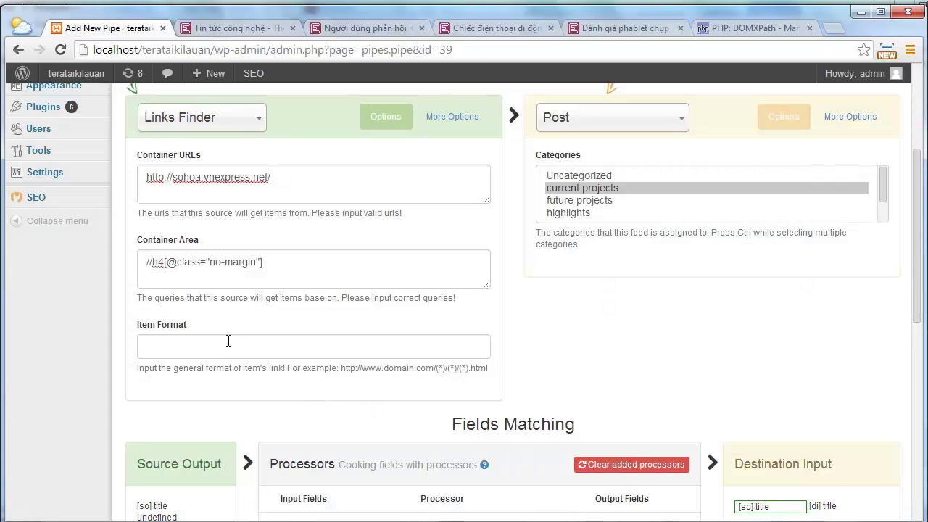
drag(318, 261, 140, 259)
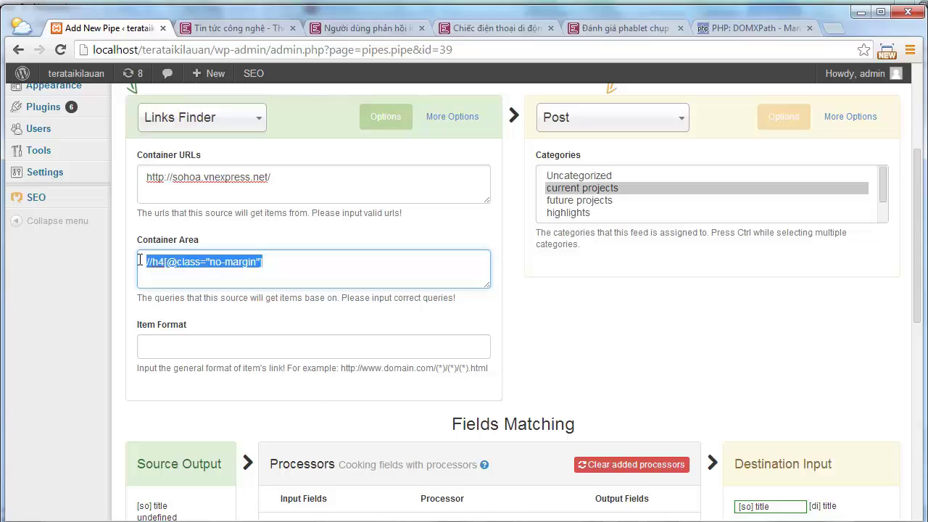
key(BackSpace)
Step: Paste the article address into Item Format and replace its article name before .html with (*)
scroll(252, 286, down, 2)
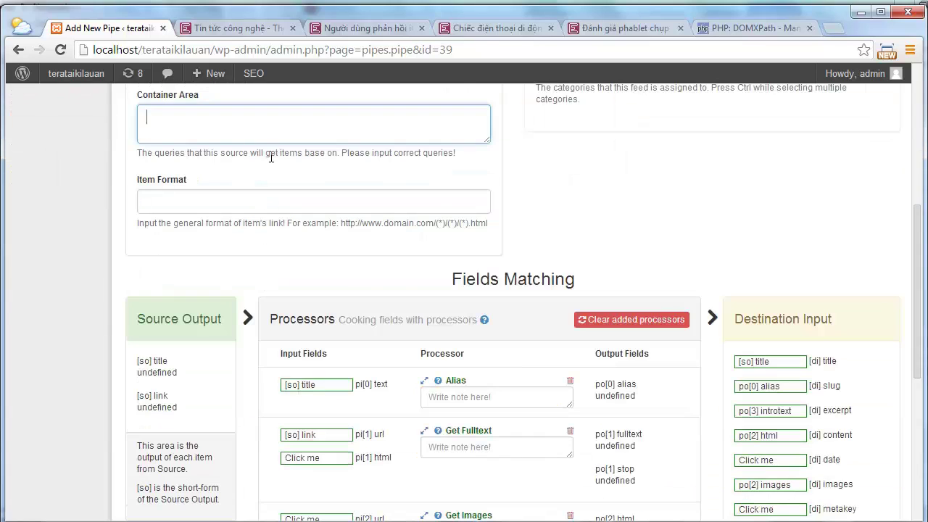
click(257, 204)
right_click(257, 204)
click(293, 289)
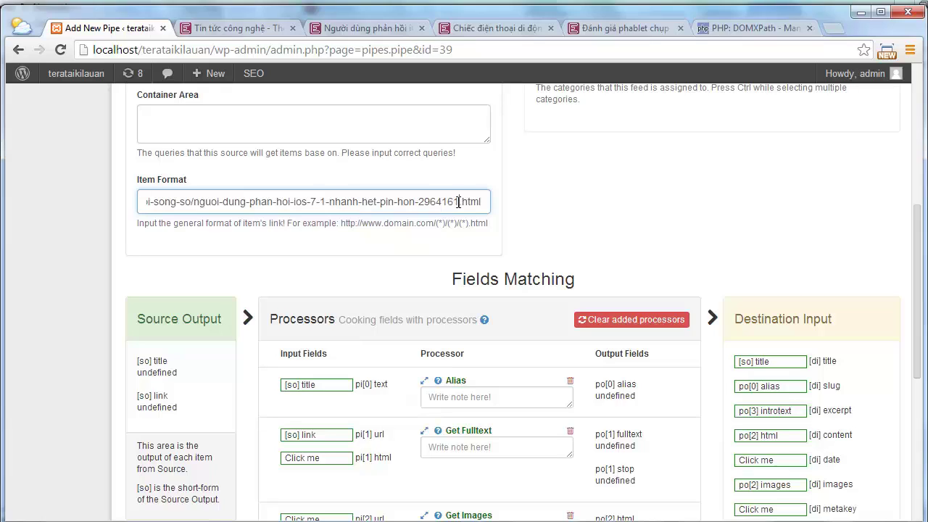
shift+click(195, 202)
text((*))
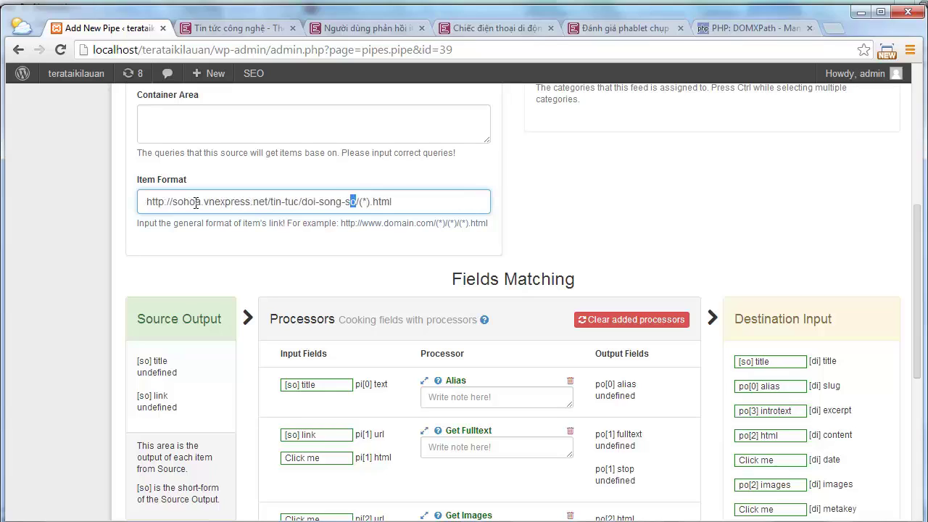
key(shift+Left)
key(shift+Left)
key(shift+Left)
key(shift+Left)
key(shift+Left)
key(shift+Left)
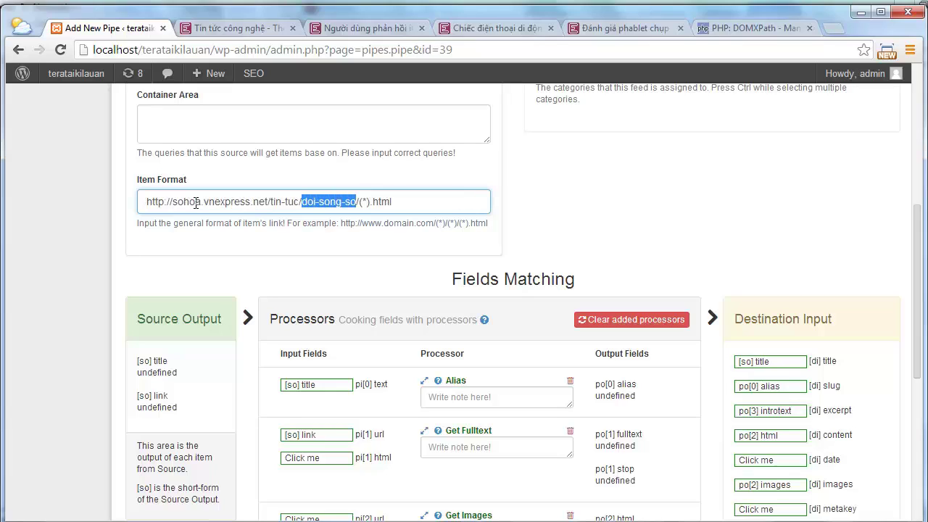
text((*)/(*)
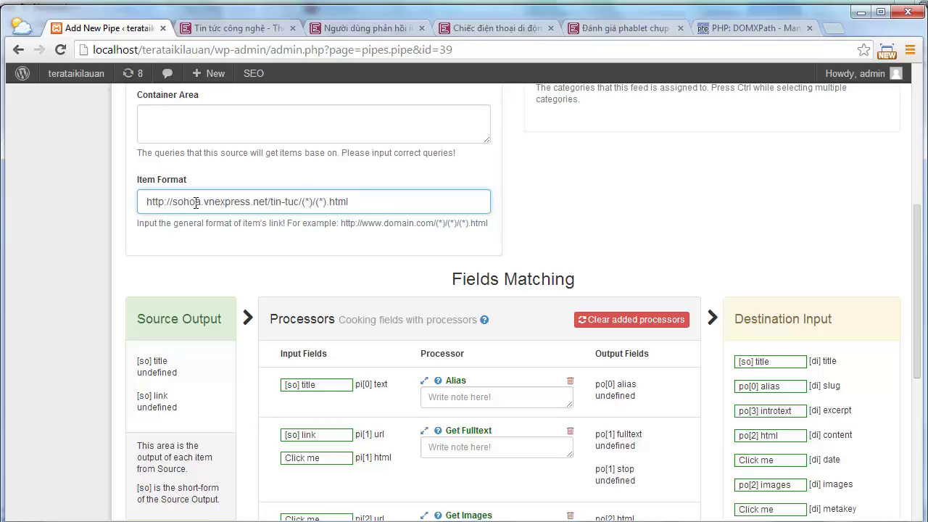
key(Right)
key(shift+Left)
key(shift+Left)
key(shift+Left)
text((*)/()
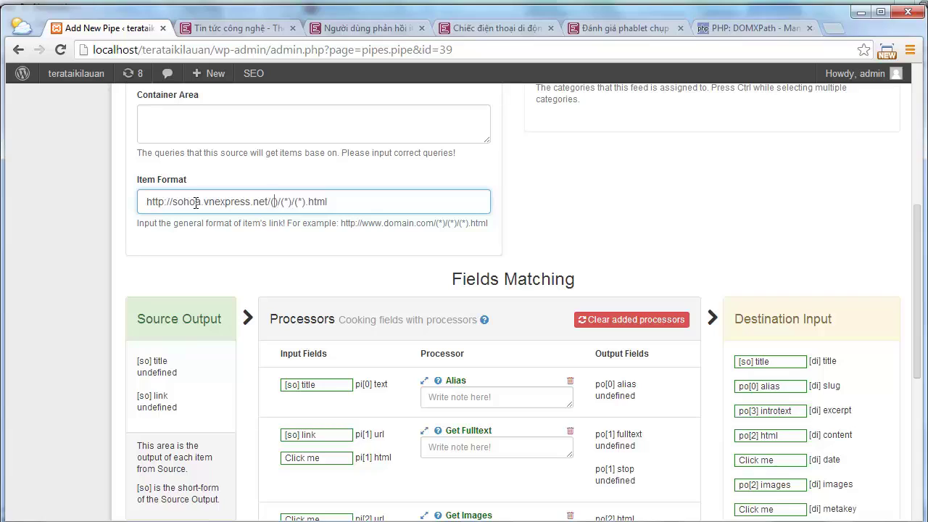
text(*)
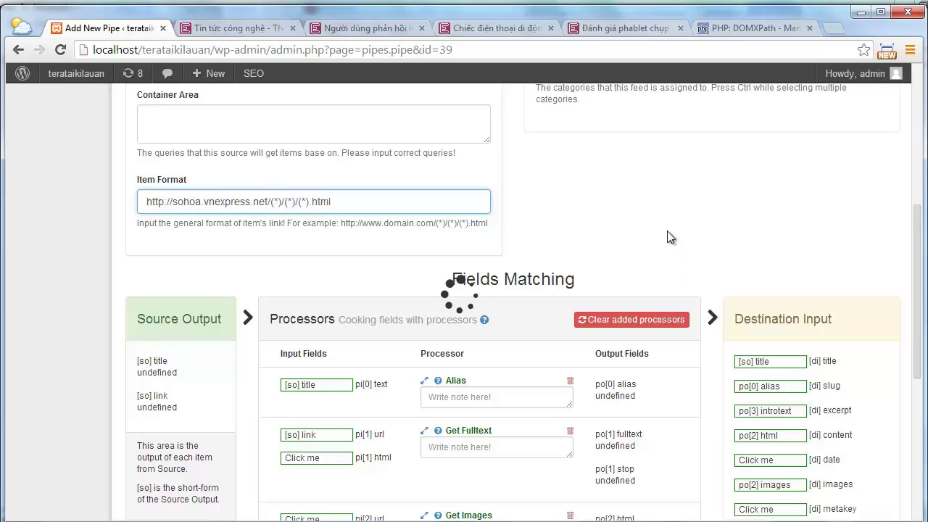
click(668, 237)
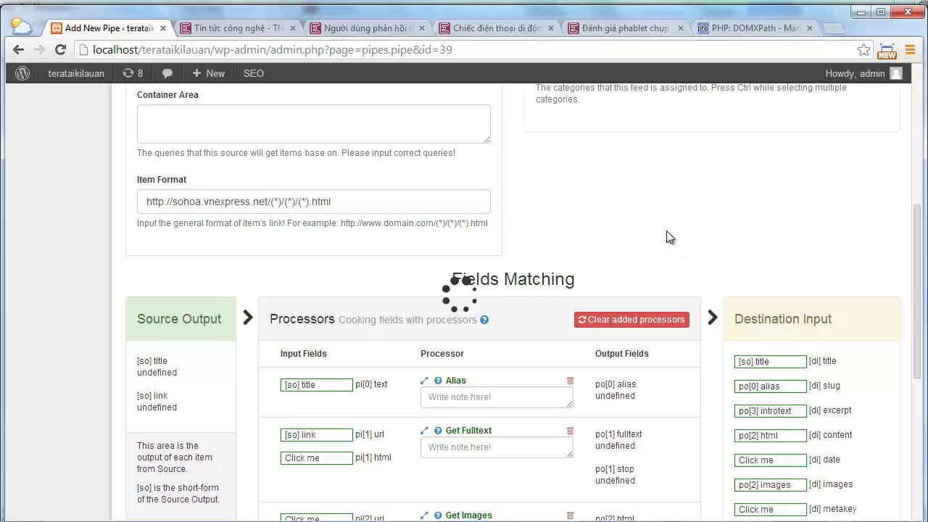
Step: Save the pipe with the new item format and run its test in Update mode
scroll(667, 231, down, 1)
scroll(666, 230, down, 1)
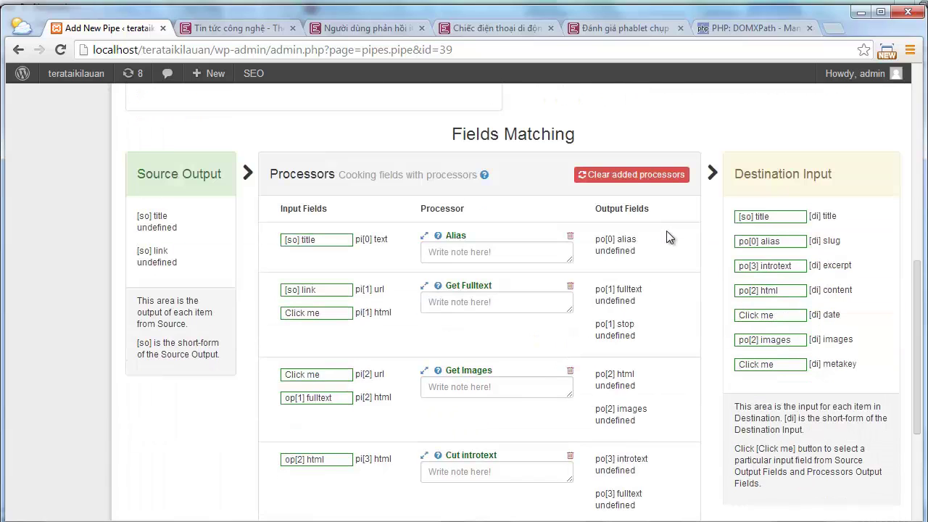
scroll(666, 231, up, 10)
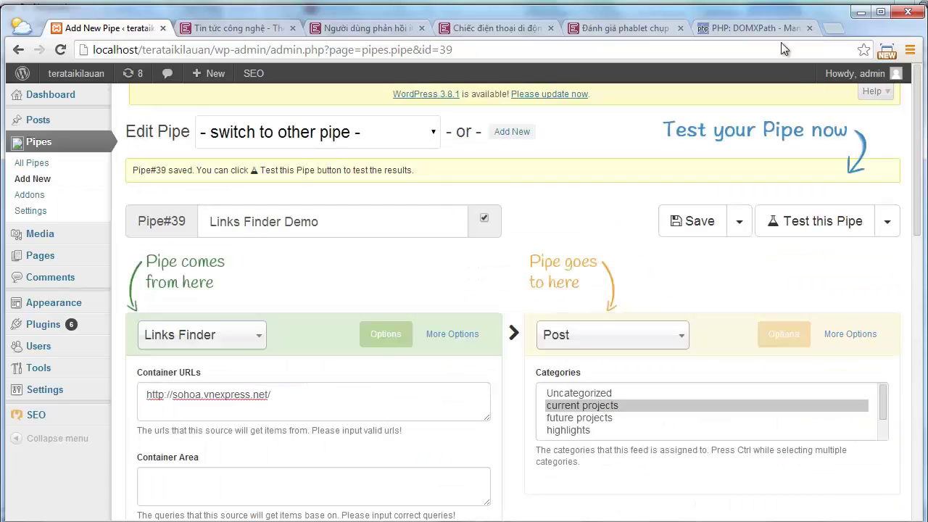
click(685, 220)
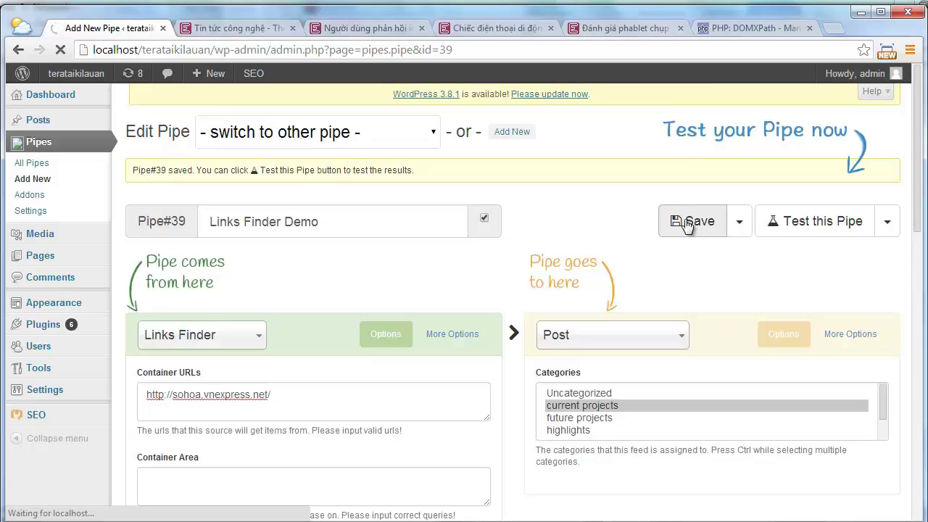
click(887, 222)
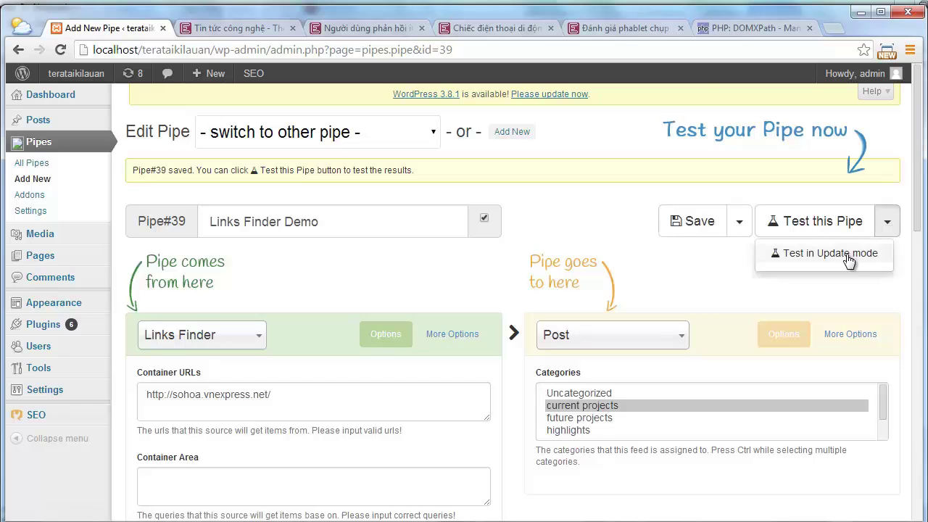
click(807, 254)
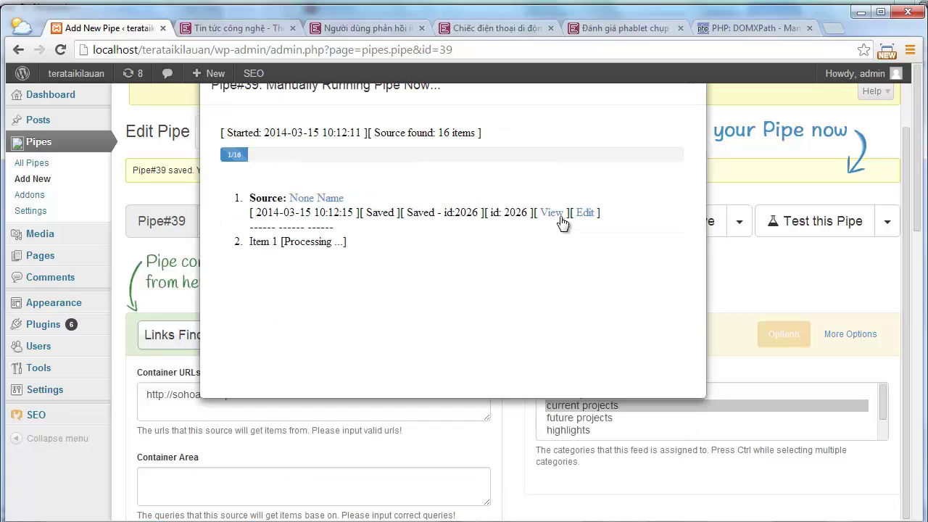
Step: Open the first saved post from the test run in a new tab and check its image and text
right_click(548, 215)
click(561, 182)
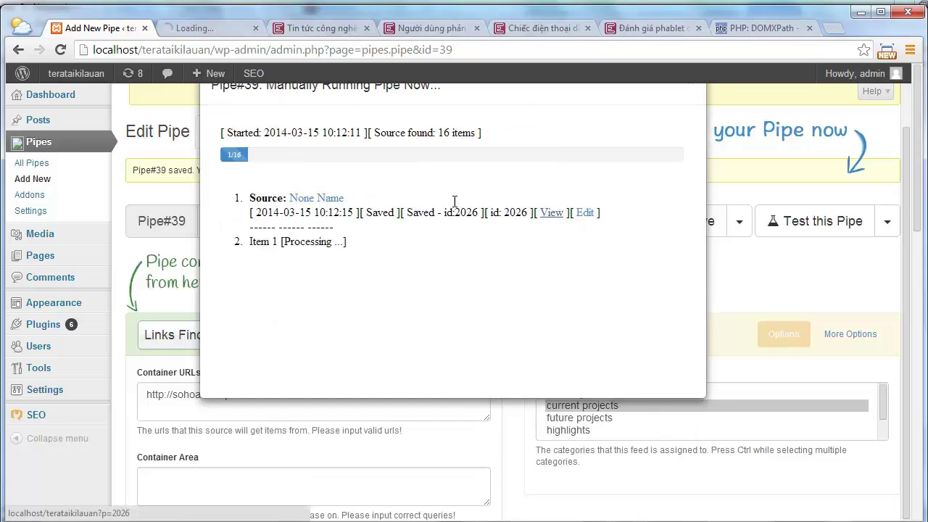
click(197, 29)
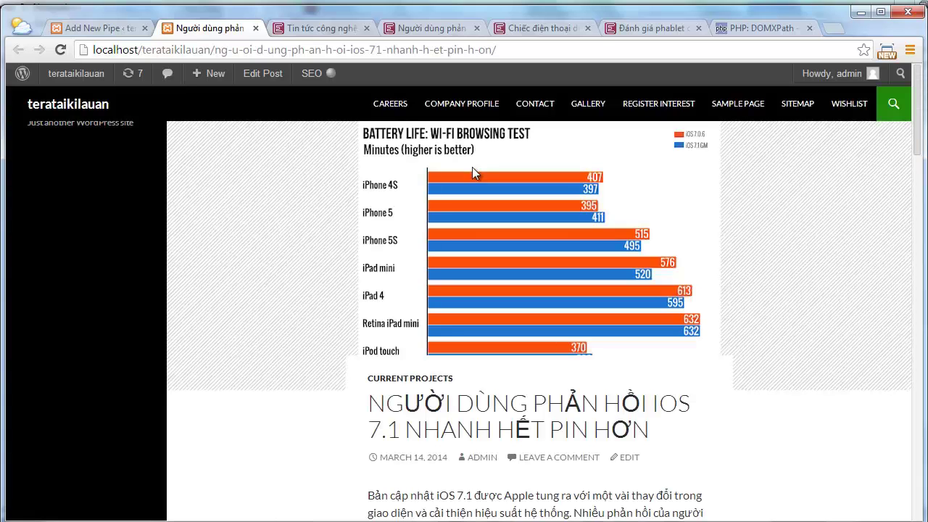
scroll(495, 160, down, 3)
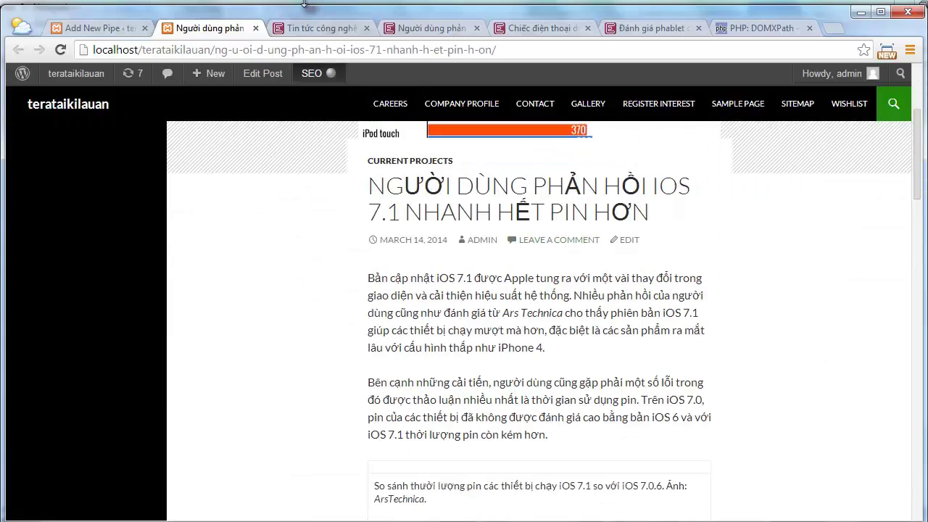
Step: Open the original iOS 7.1 battery article from the sohoa.vnexpress.net page in a new tab and compare its content with the post
key(ctrl+Tab)
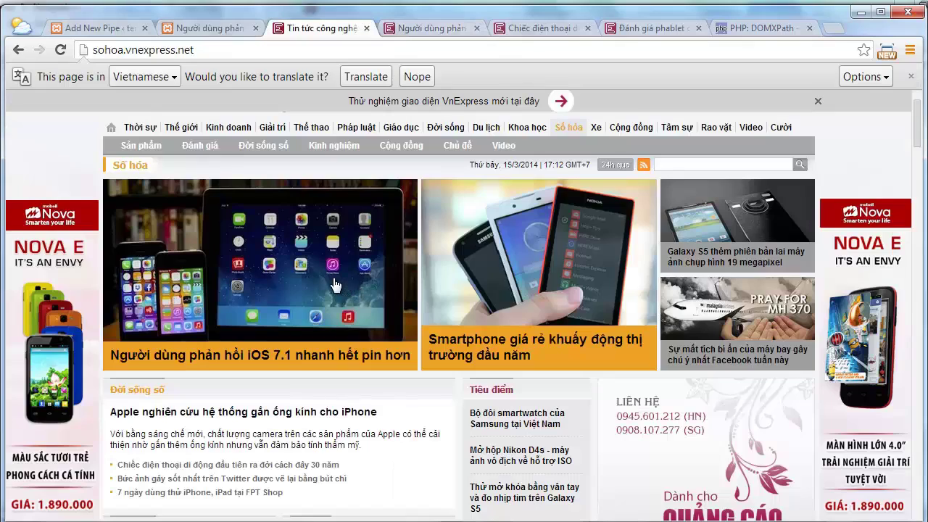
right_click(281, 352)
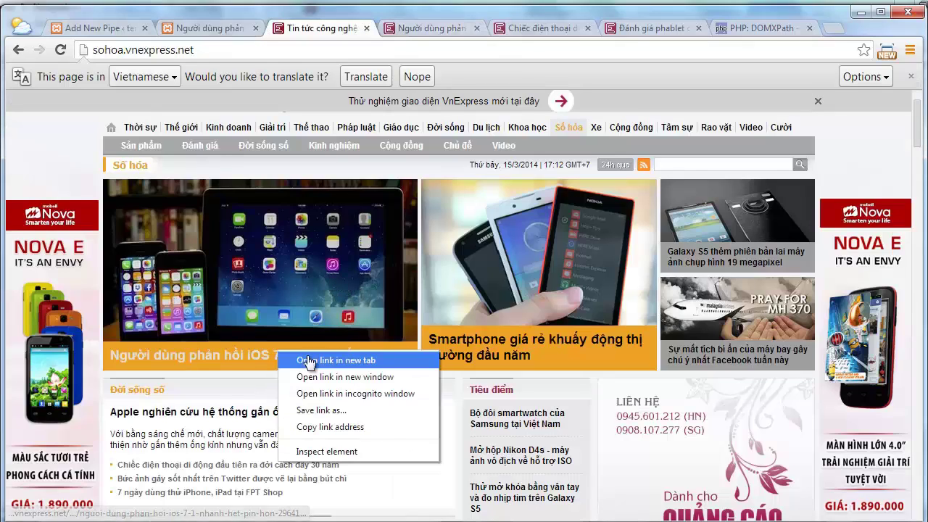
click(309, 361)
click(384, 27)
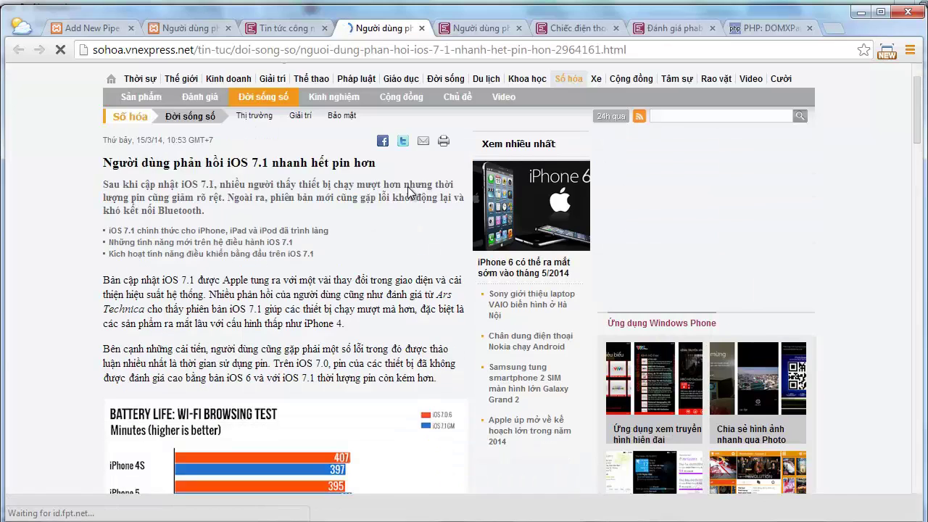
scroll(407, 186, down, 3)
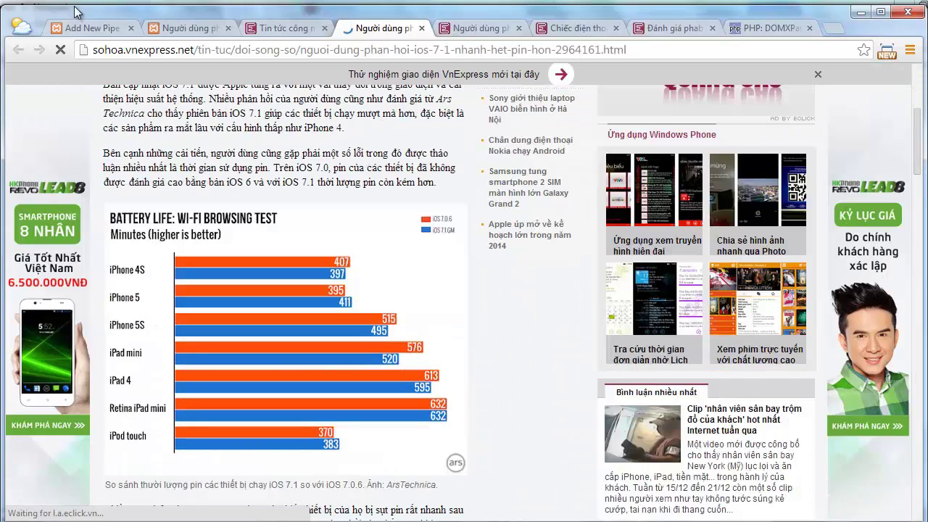